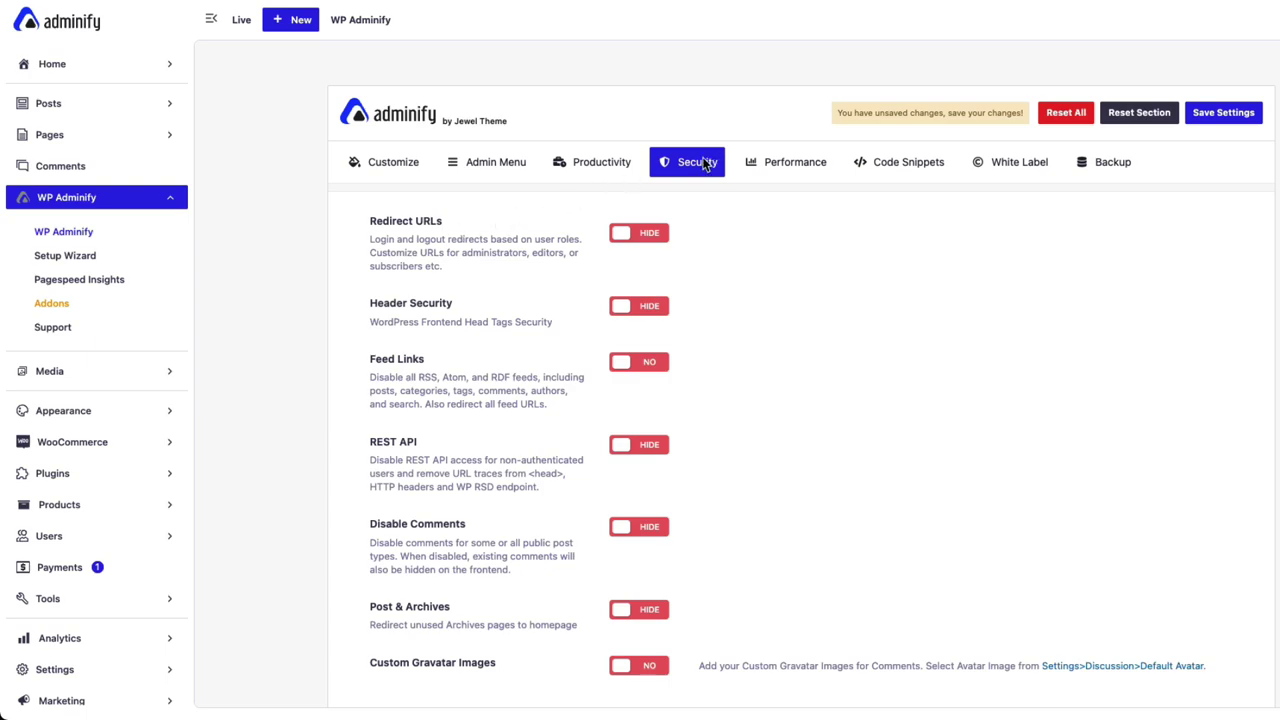
# Toggle Redirect URLs to SHOW on the Security tab, then review the Login/Register URL fields
pyautogui.click(628, 238)
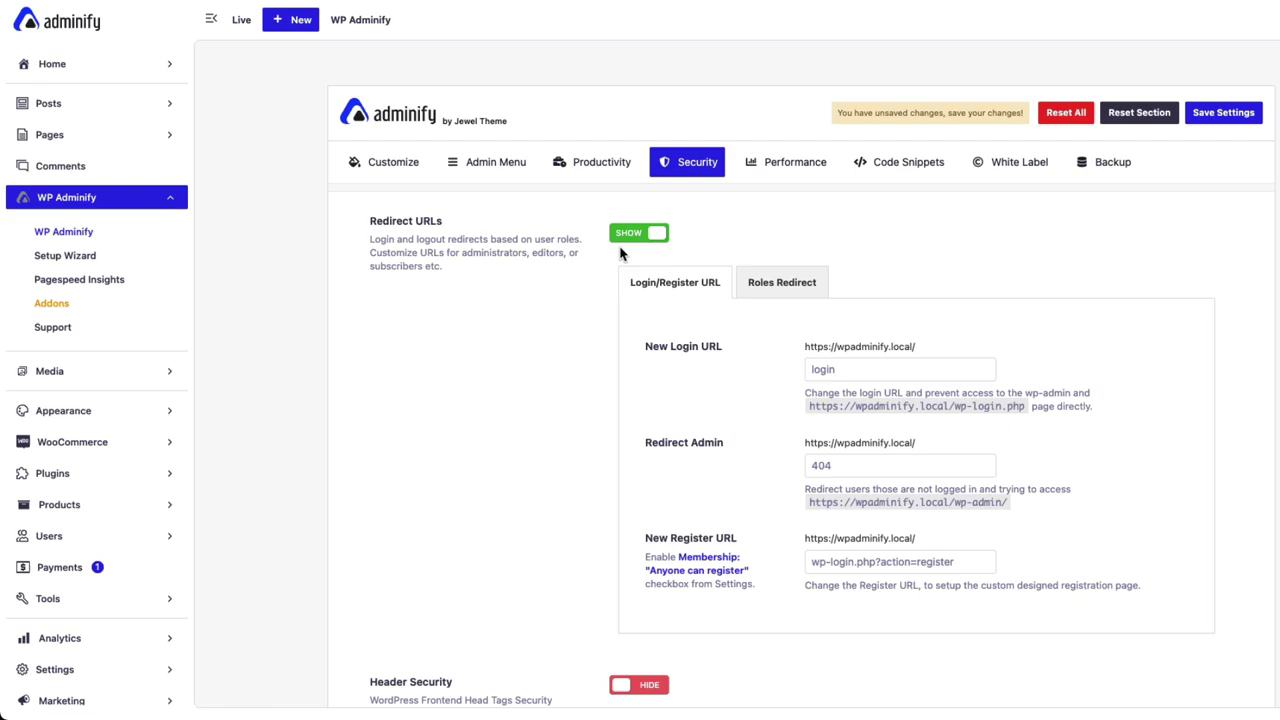
pyautogui.scroll(-1, 645, 230)
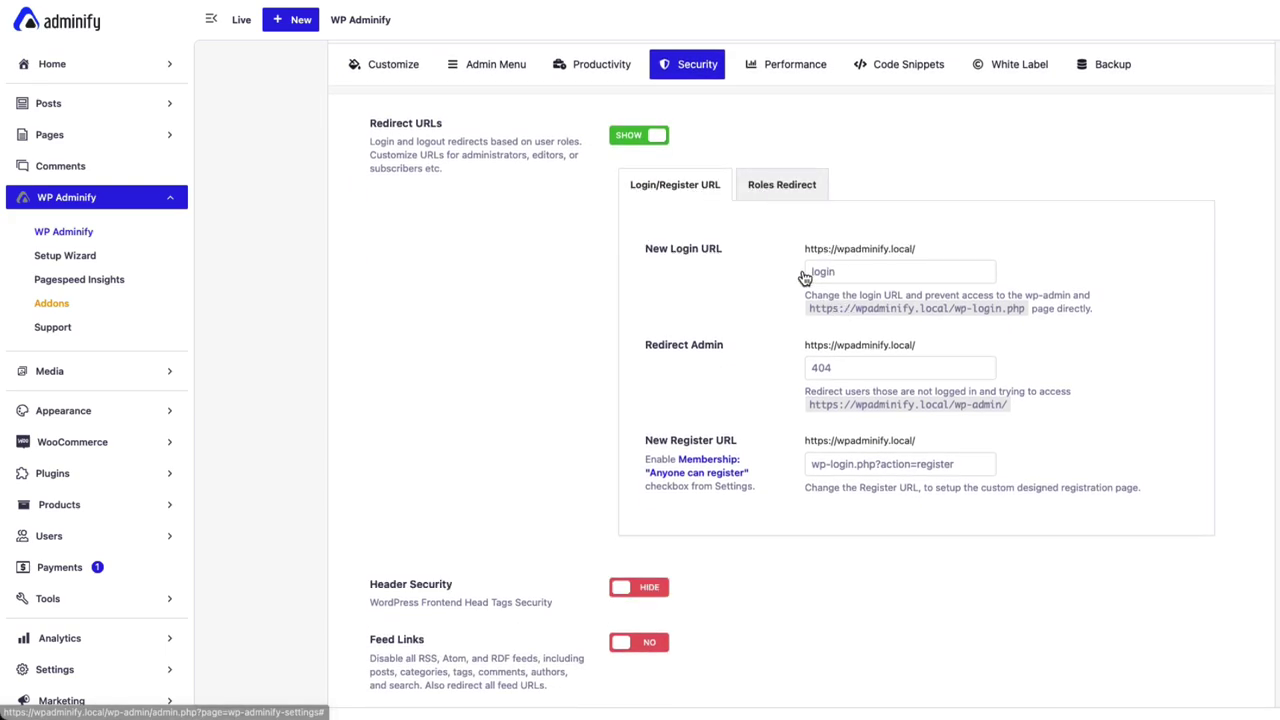
pyautogui.click(794, 191)
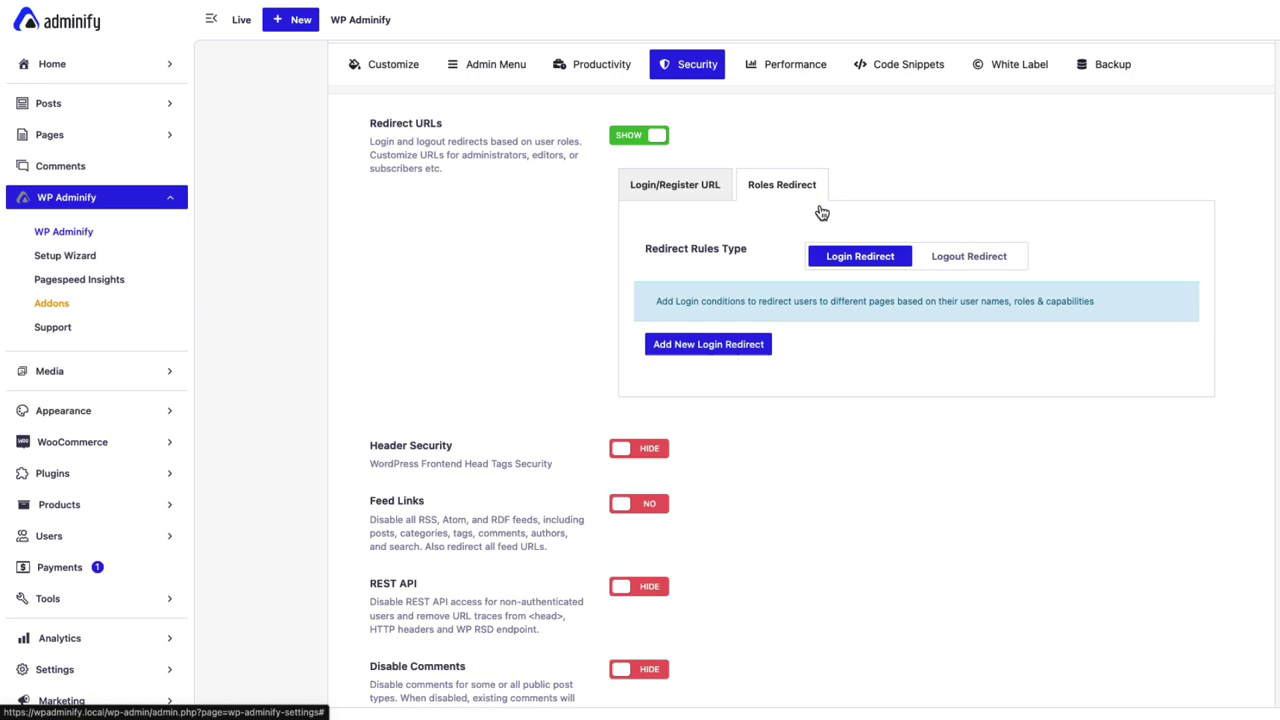
pyautogui.click(708, 190)
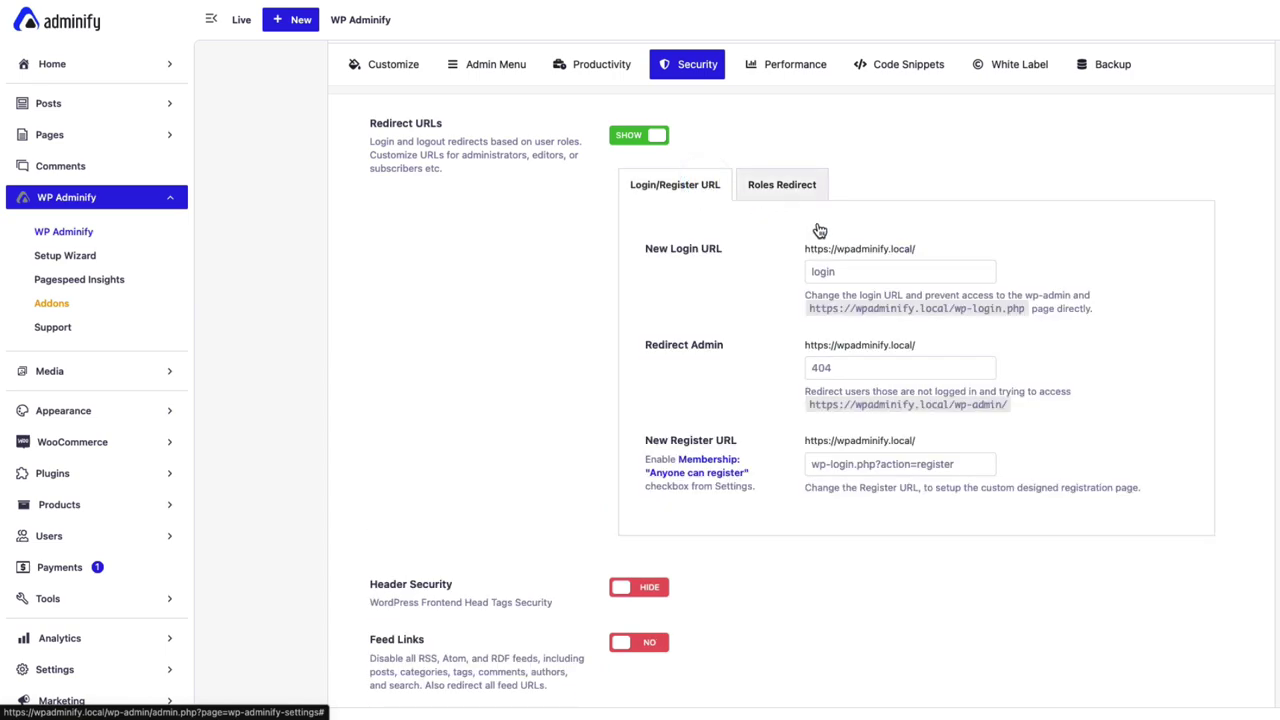
# Change the Redirect Admin field from 404 to hello-world, leaving New Login URL as login
pyautogui.click(830, 277)
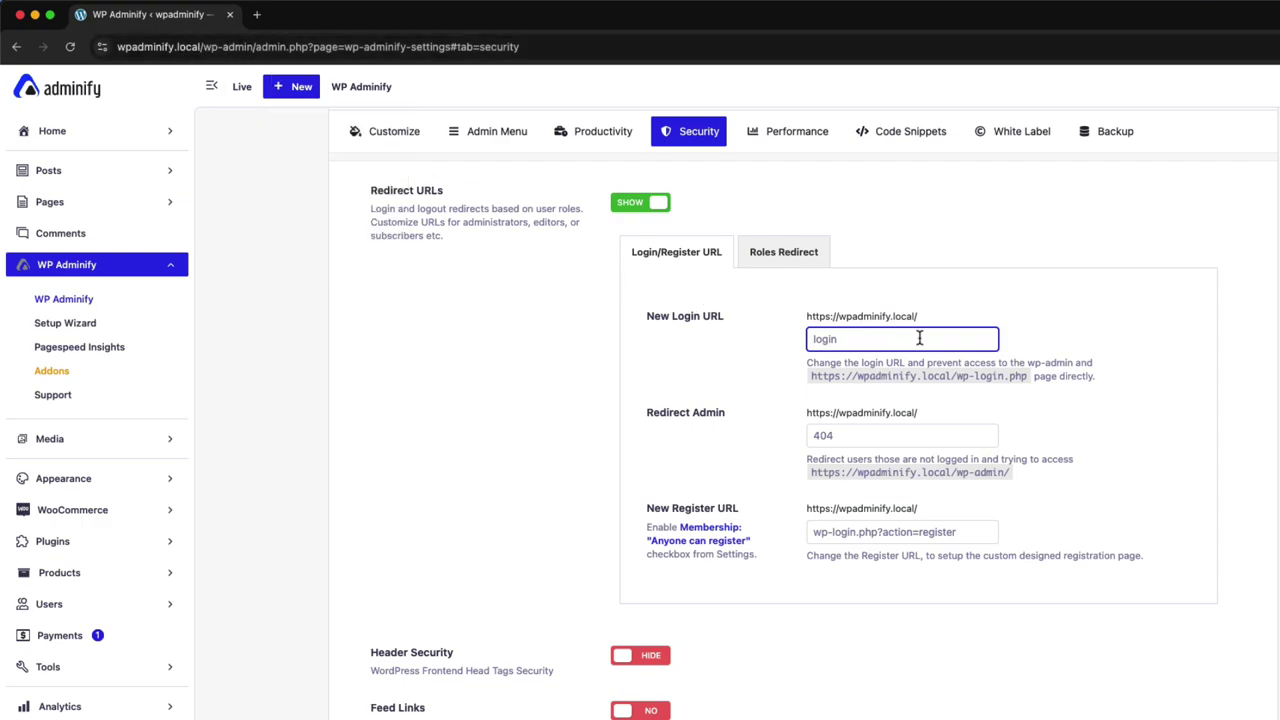
pyautogui.click(885, 438)
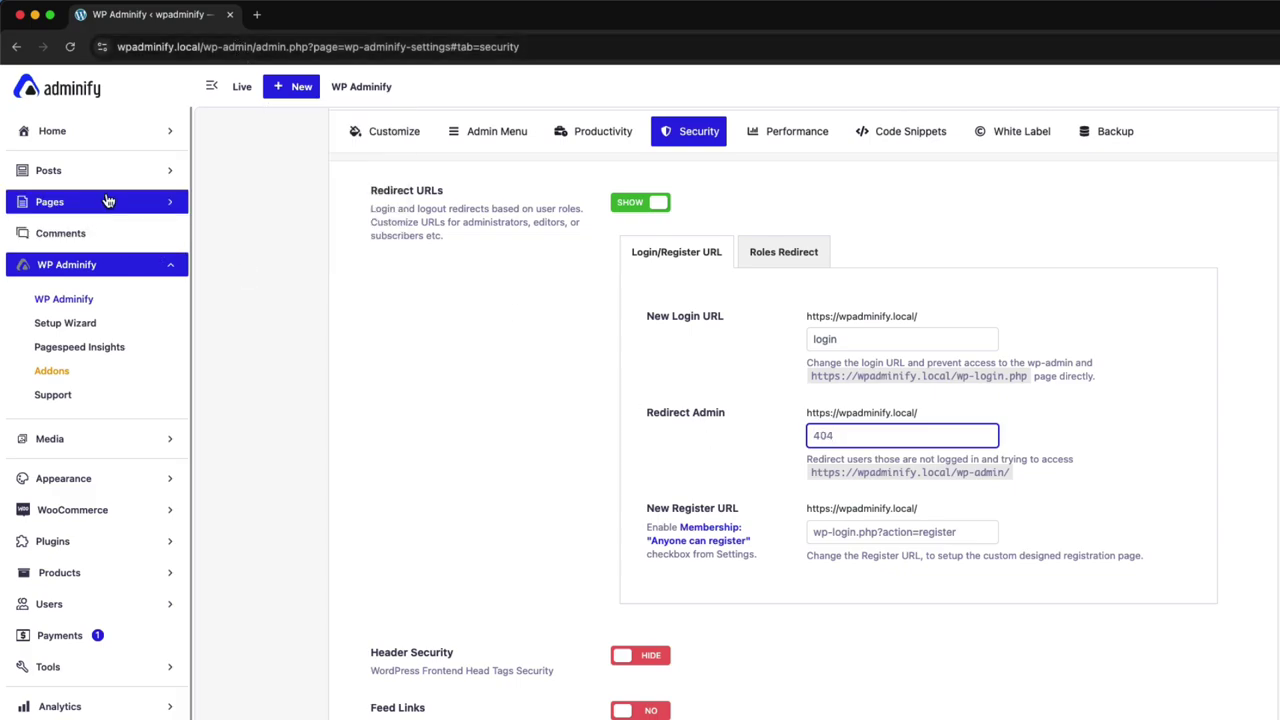
pyautogui.write('hello-world')
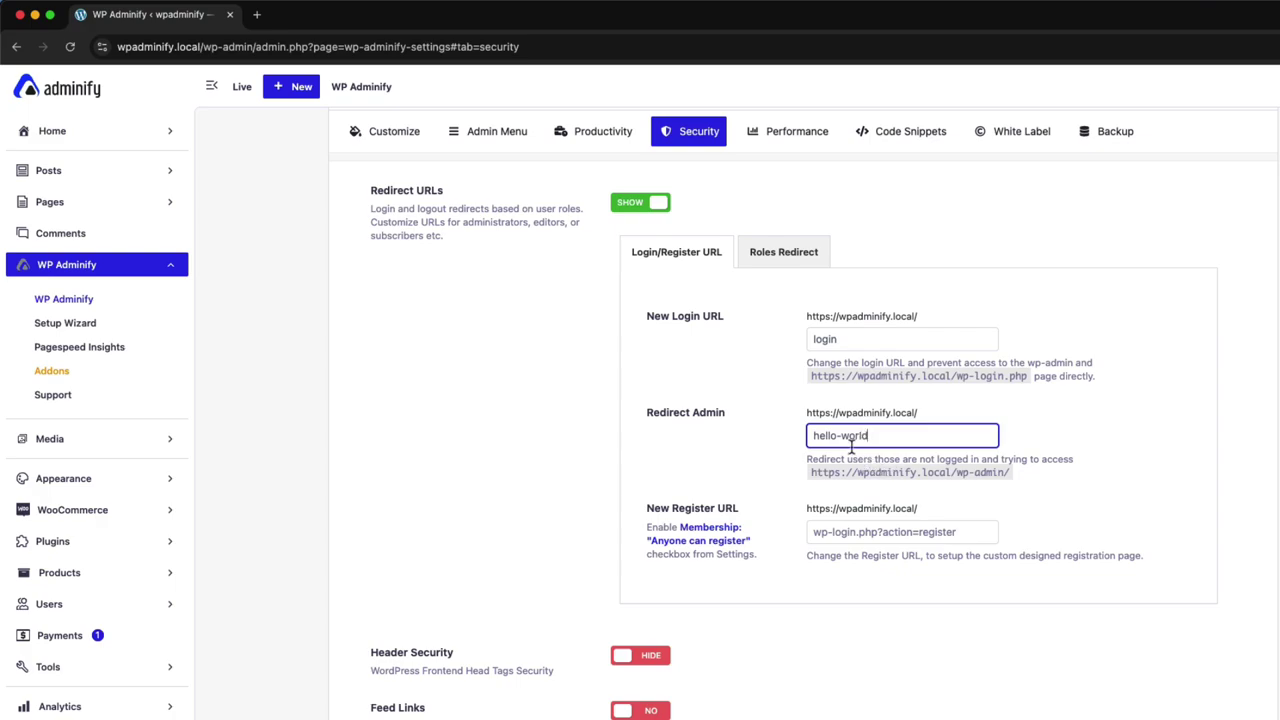
# Enable 'Anyone can register' in General Settings and close that tab
pyautogui.keyDown('super'); pyautogui.click(709, 535); pyautogui.keyUp('super')
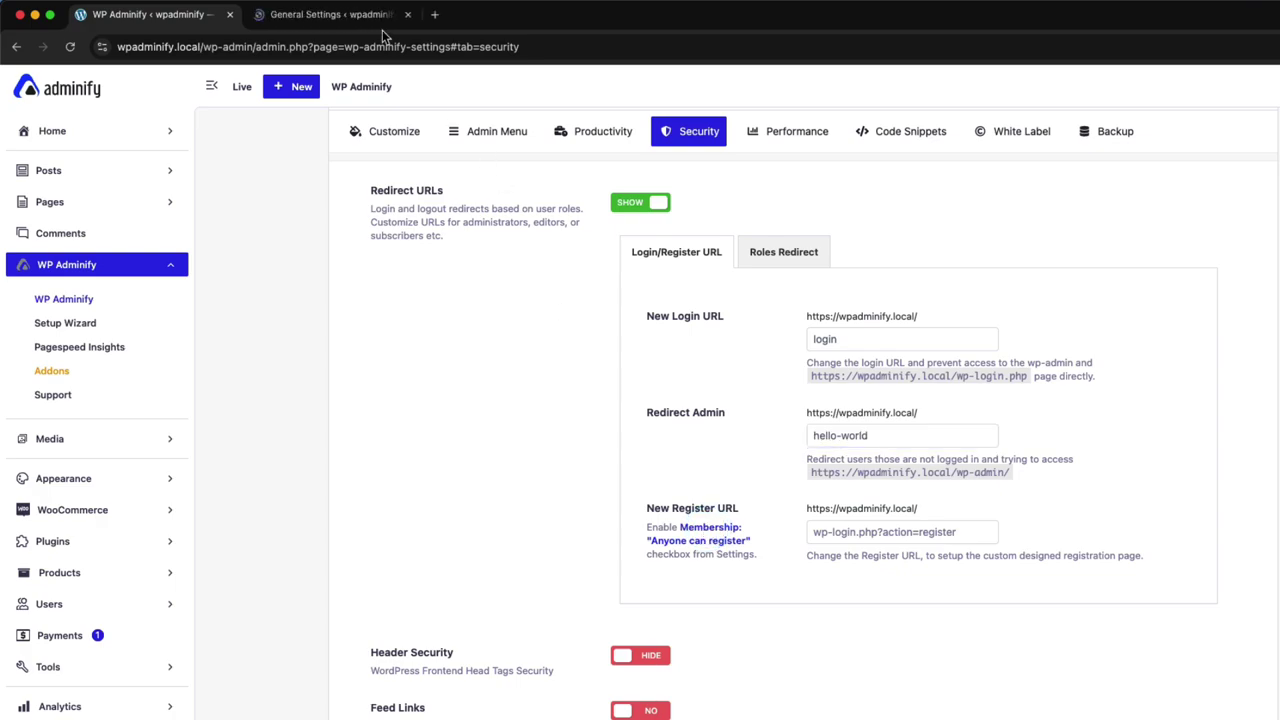
pyautogui.click(360, 16)
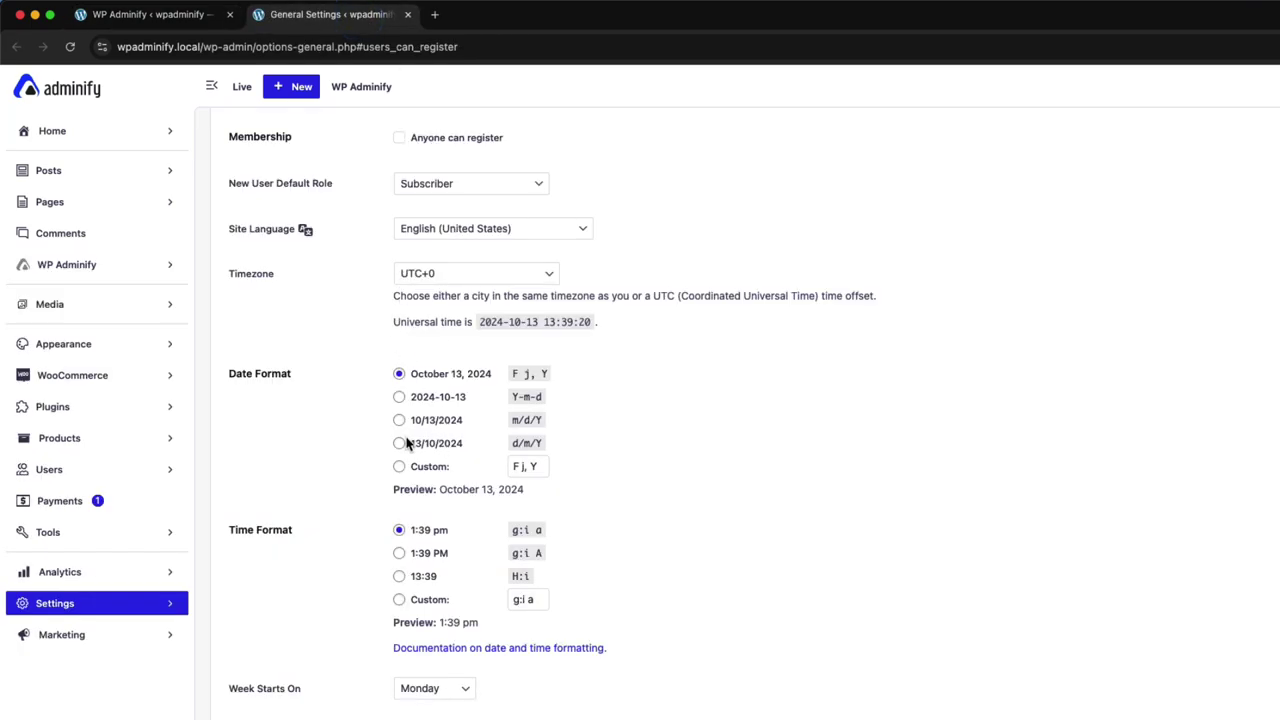
pyautogui.click(399, 137)
pyautogui.press('super+w')
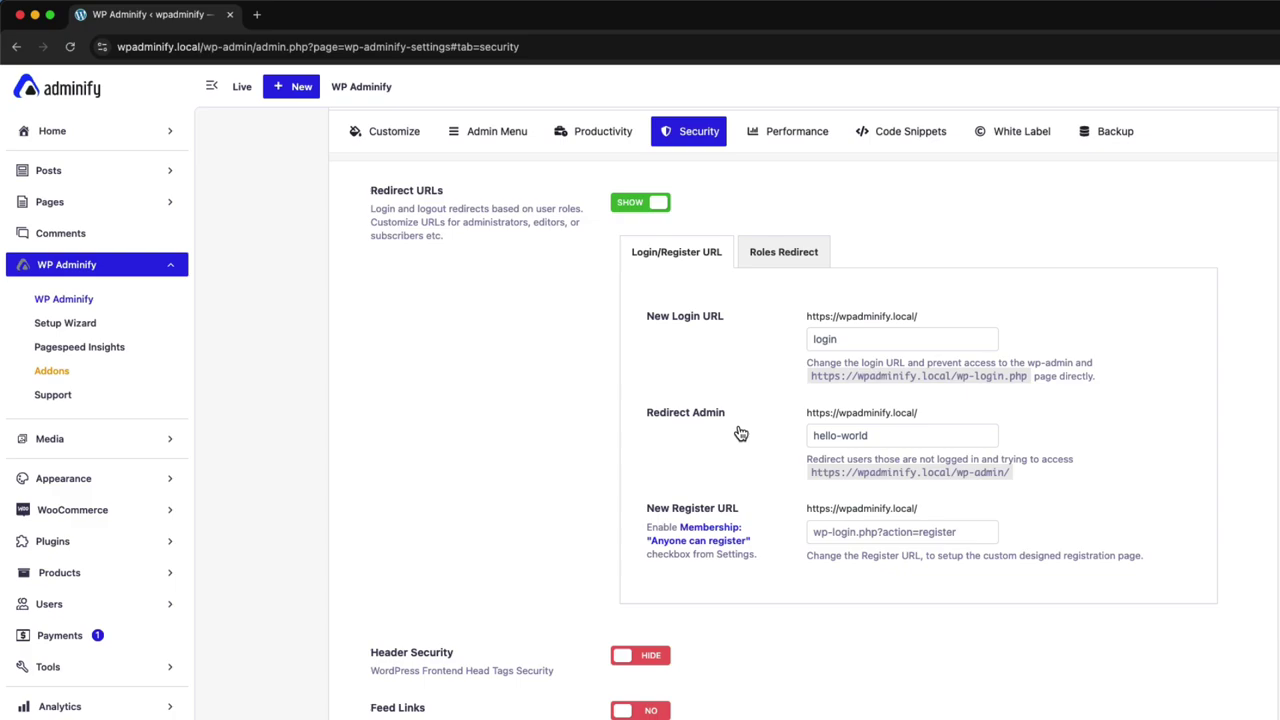
# Save the redirect settings with login and hello-world
pyautogui.click(893, 440)
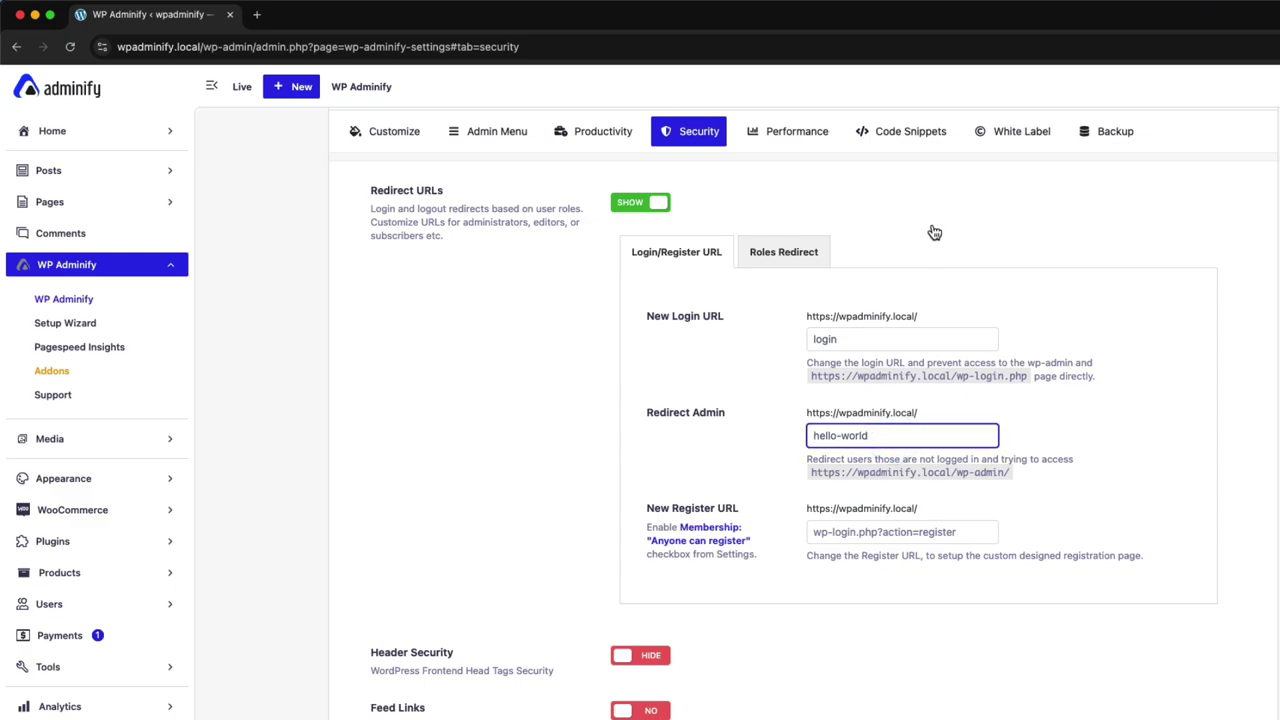
pyautogui.scroll(2, 1197, 214)
pyautogui.click(1257, 180)
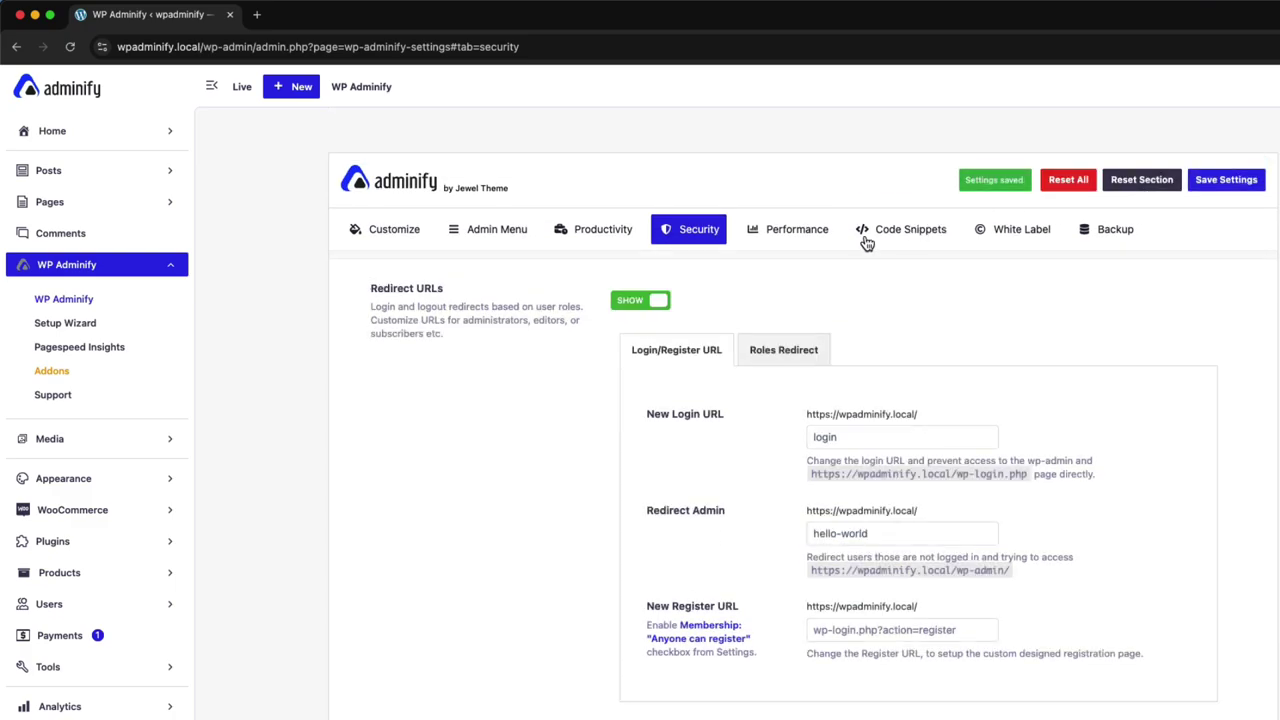
# Copy the site's wp-admin address from the address bar
pyautogui.click(262, 47)
pyautogui.doubleClick(254, 47)
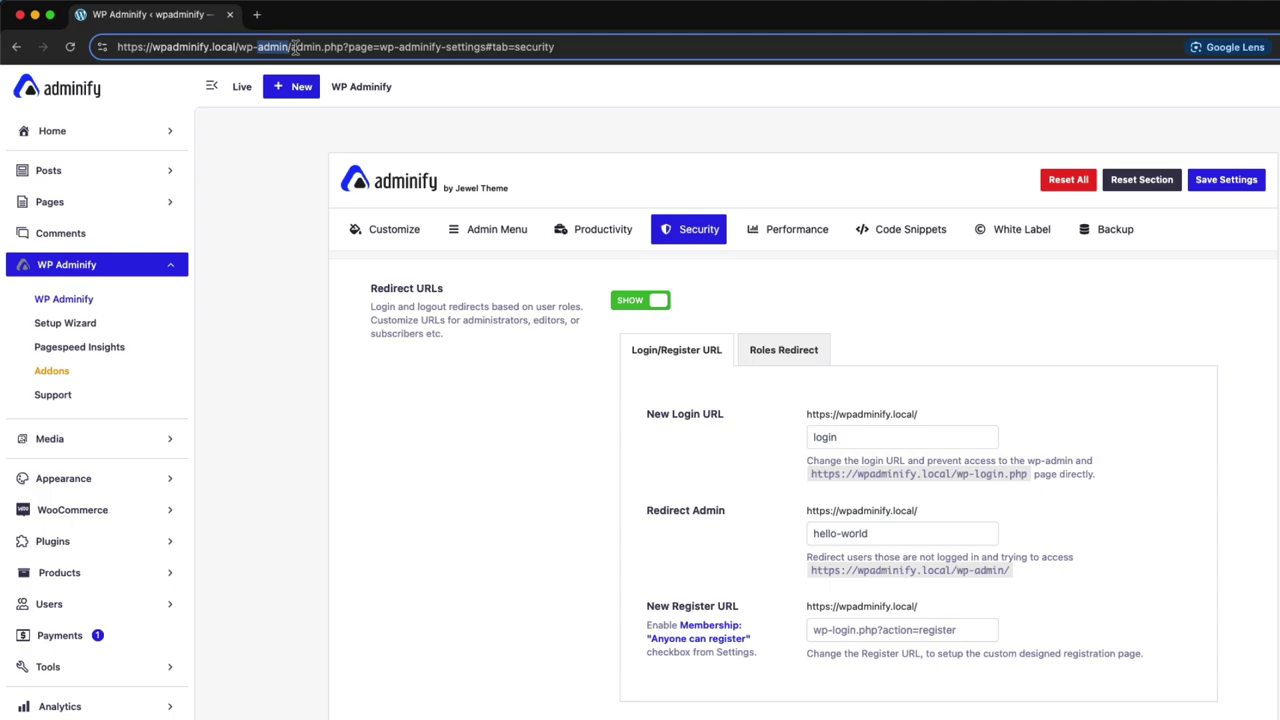
pyautogui.moveTo(294, 47); pyautogui.dragTo(117, 47)
pyautogui.press('super+c')
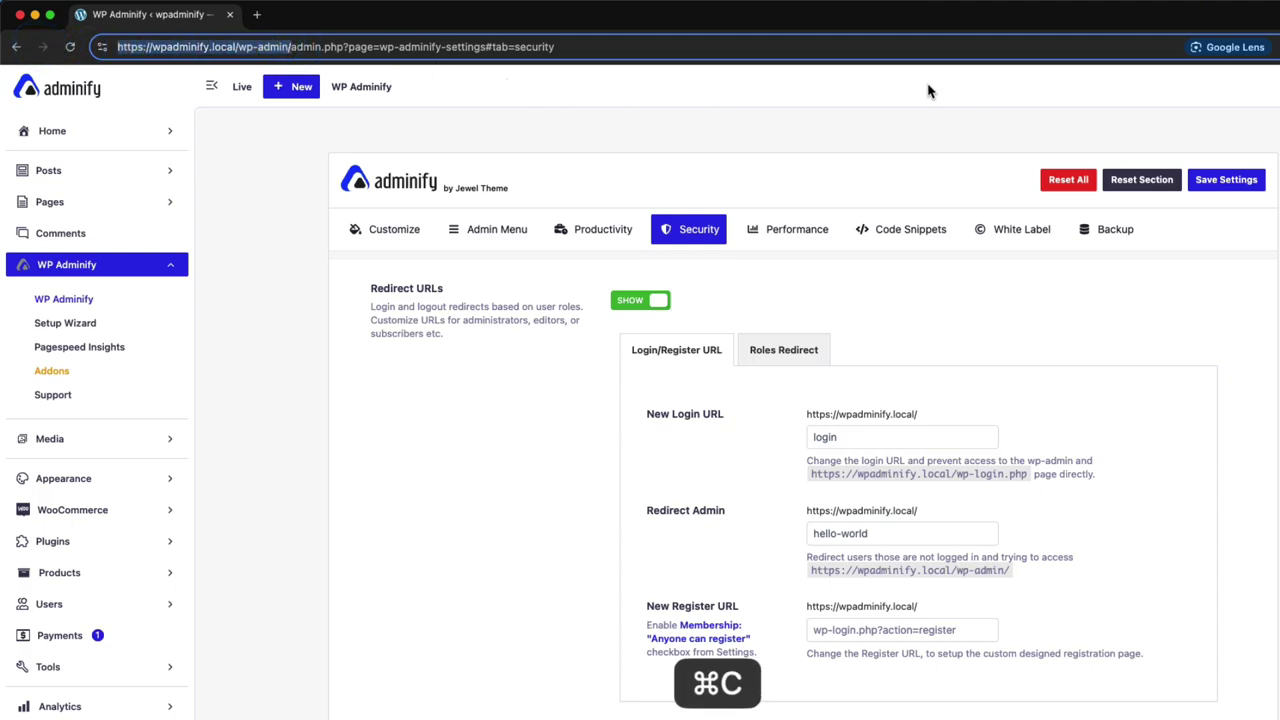
# In the guest window, load the copied wp-admin address as a logged-out visitor
pyautogui.hotkey('ctrl', 'Up')
pyautogui.click(449, 146)
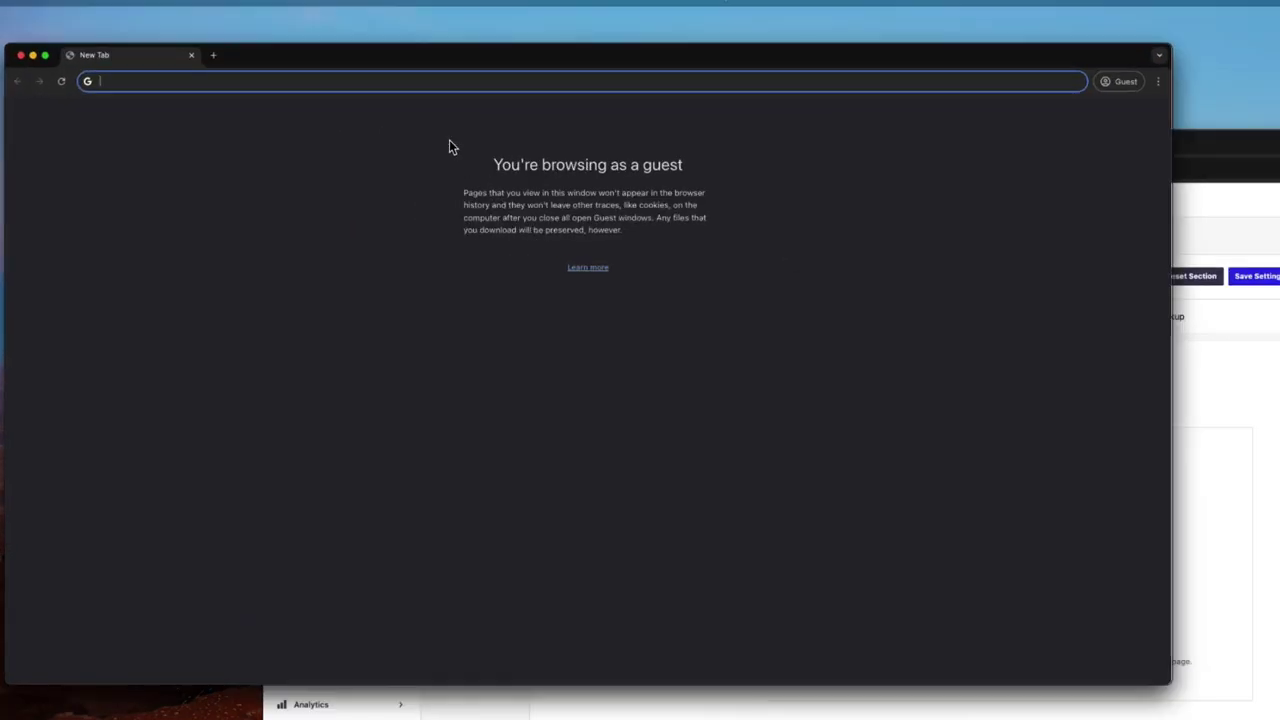
pyautogui.press('super+v')
pyautogui.press('Return')
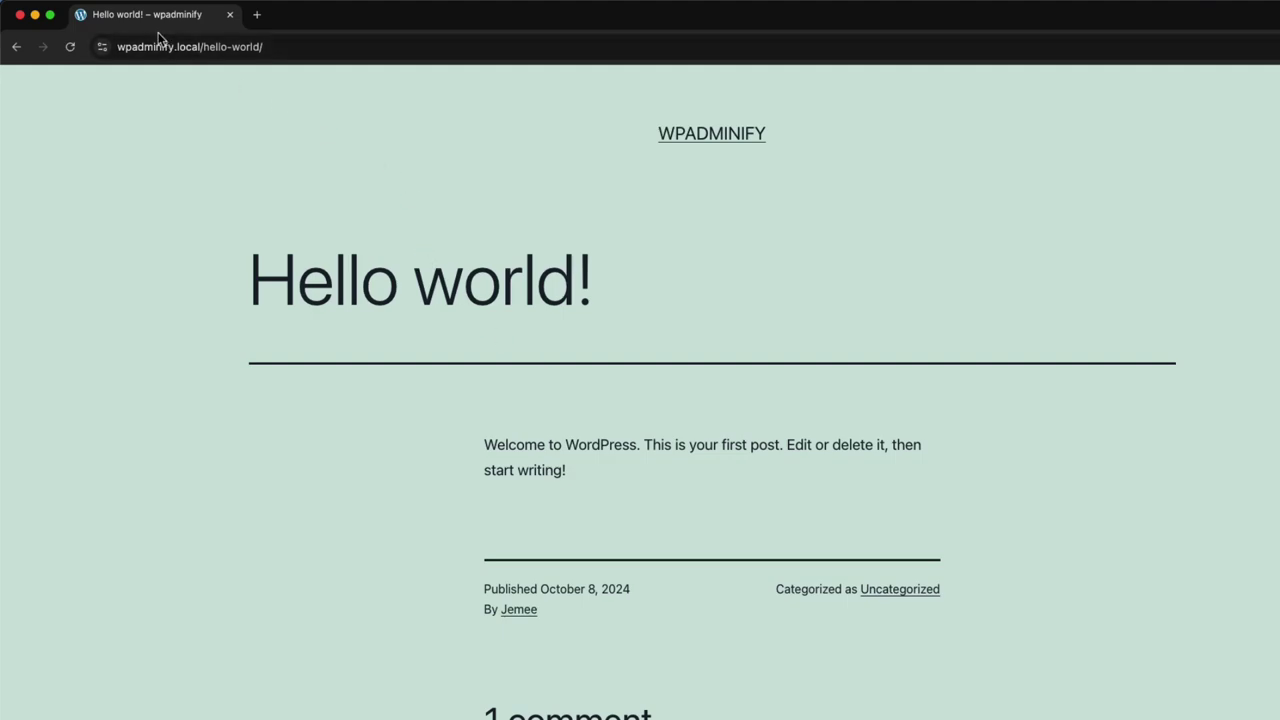
# Open the custom /login page and sign in with the editor account's credentials
pyautogui.moveTo(203, 46); pyautogui.dragTo(383, 72)
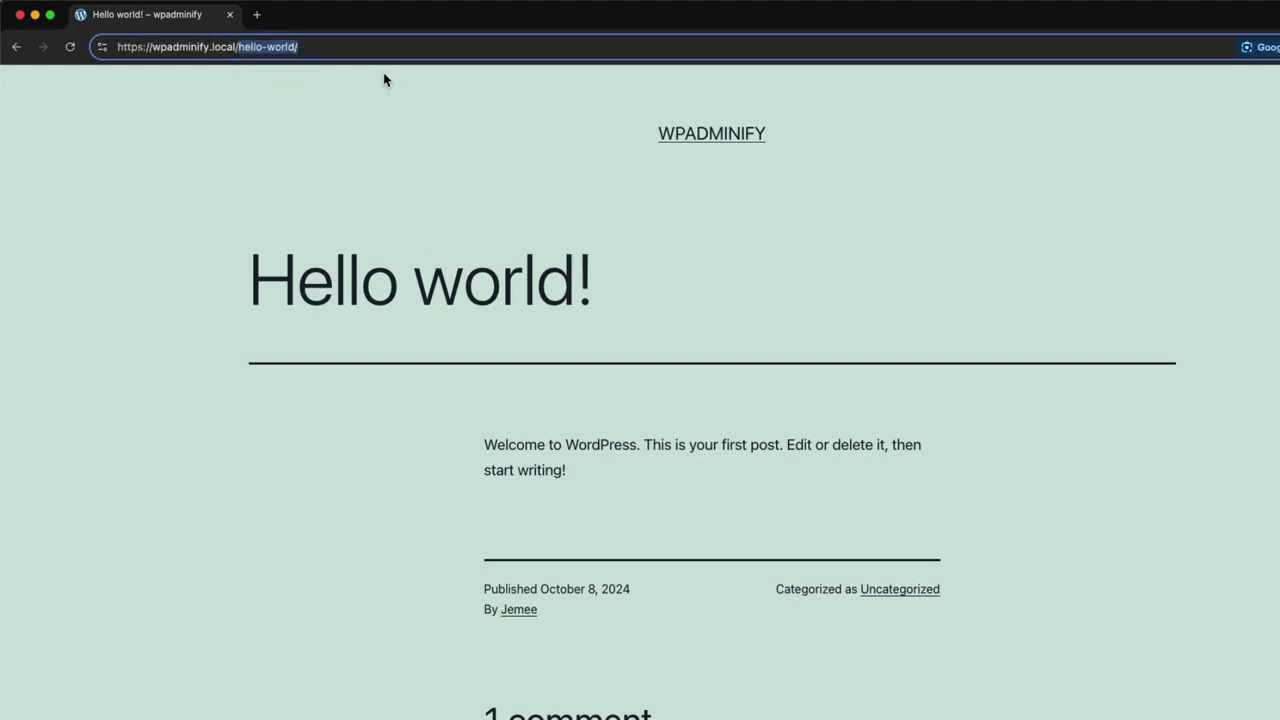
pyautogui.write('login')
pyautogui.press('Return')
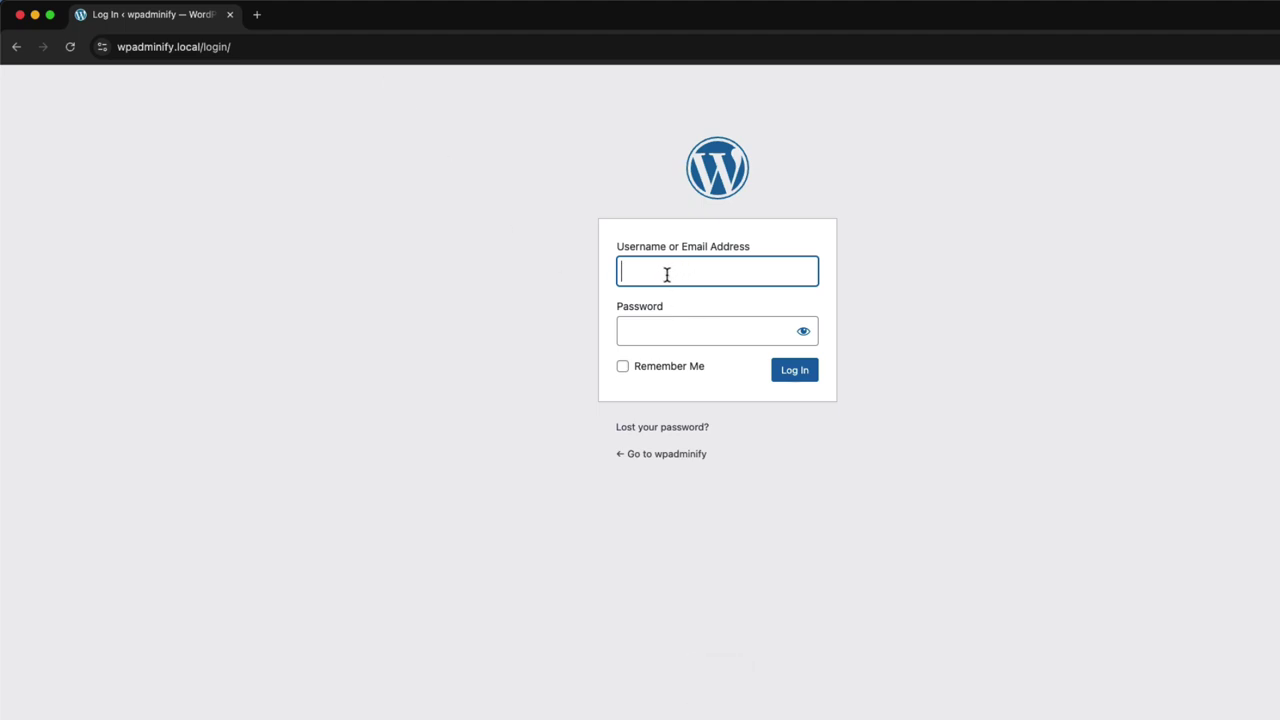
pyautogui.write('edi')
pyautogui.press('Tab')
pyautogui.write('editor')
pyautogui.press('Return')
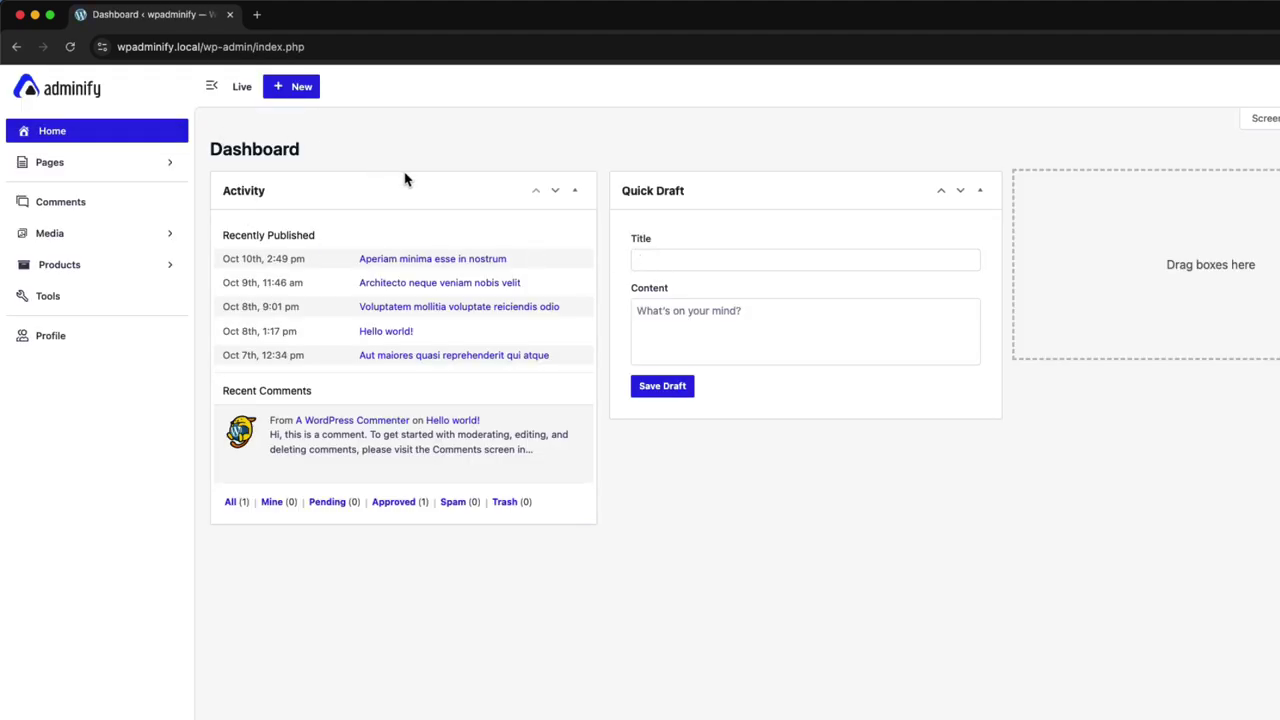
pyautogui.hotkey('ctrl', 'Up')
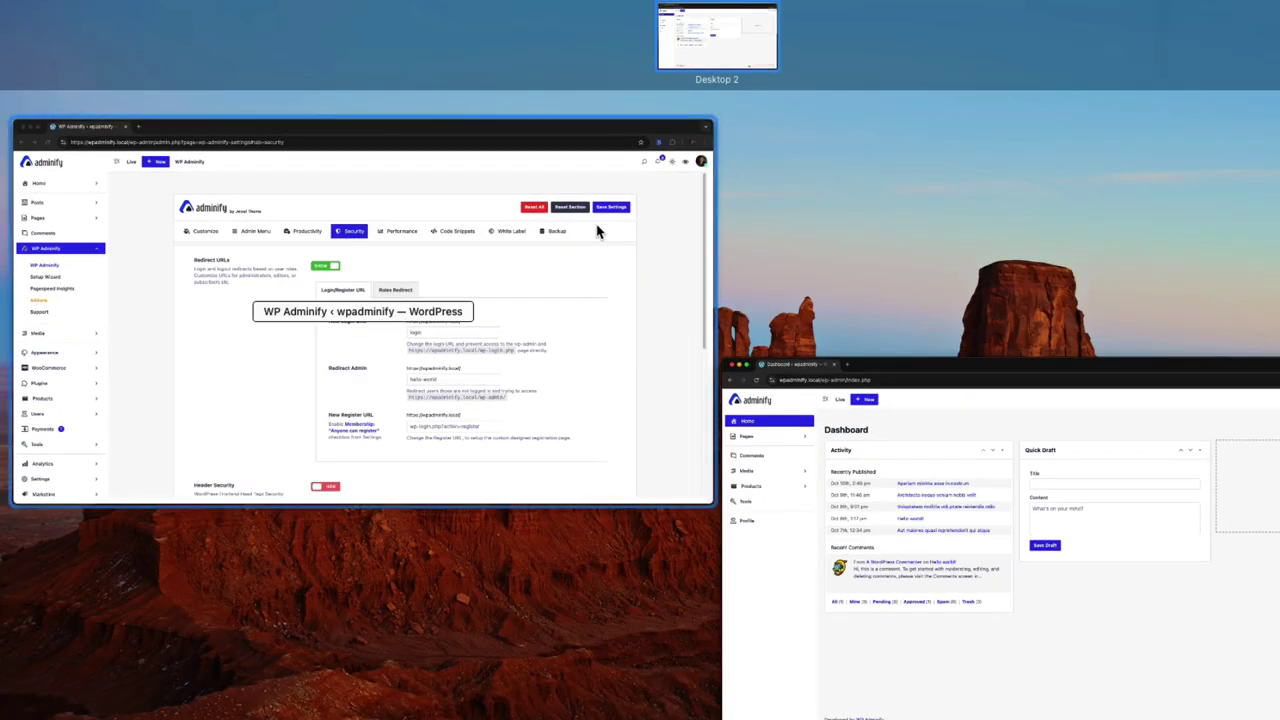
# Open Roles Redirect and check Logout Redirect, ending on the Login Redirect rules
pyautogui.click(600, 230)
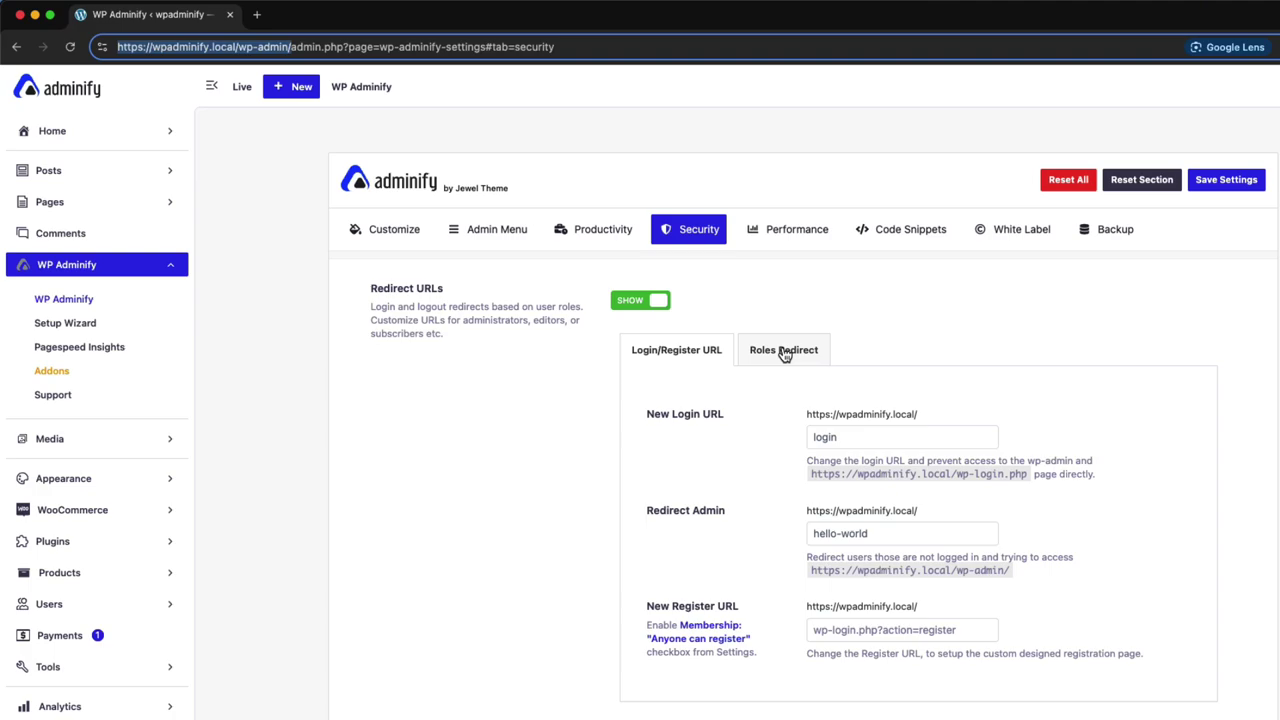
pyautogui.click(785, 355)
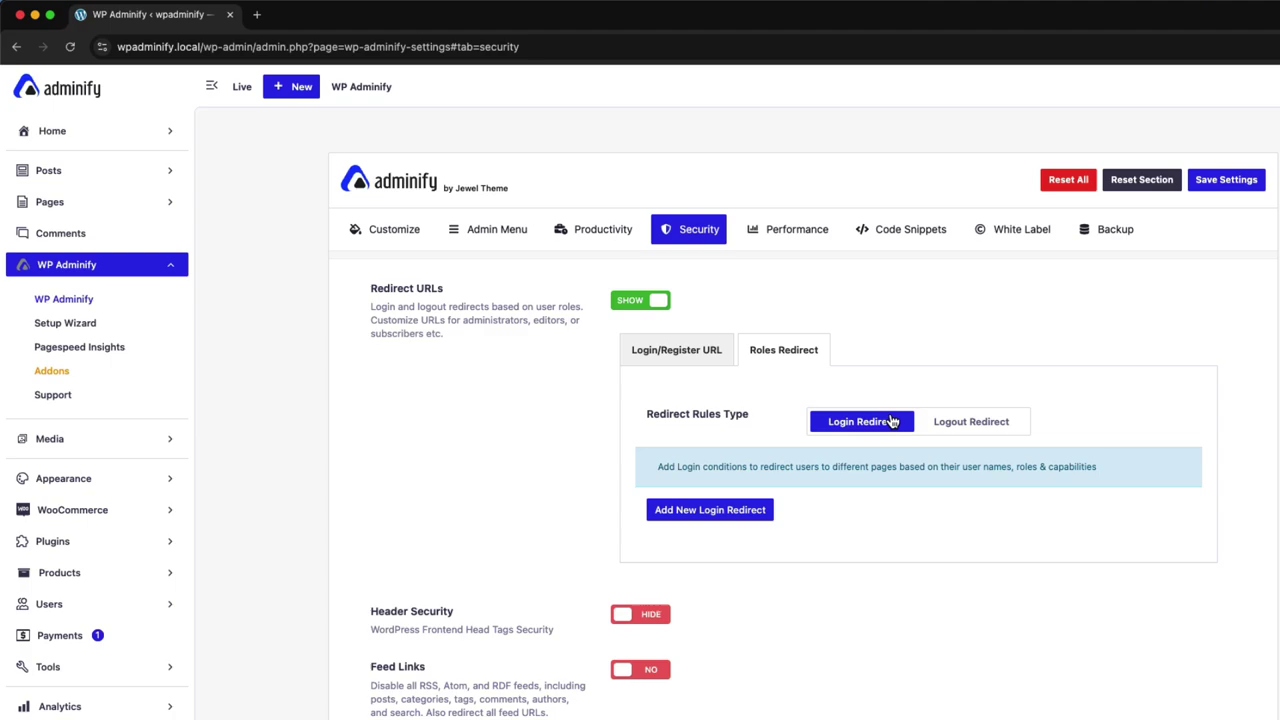
pyautogui.click(973, 428)
pyautogui.click(862, 422)
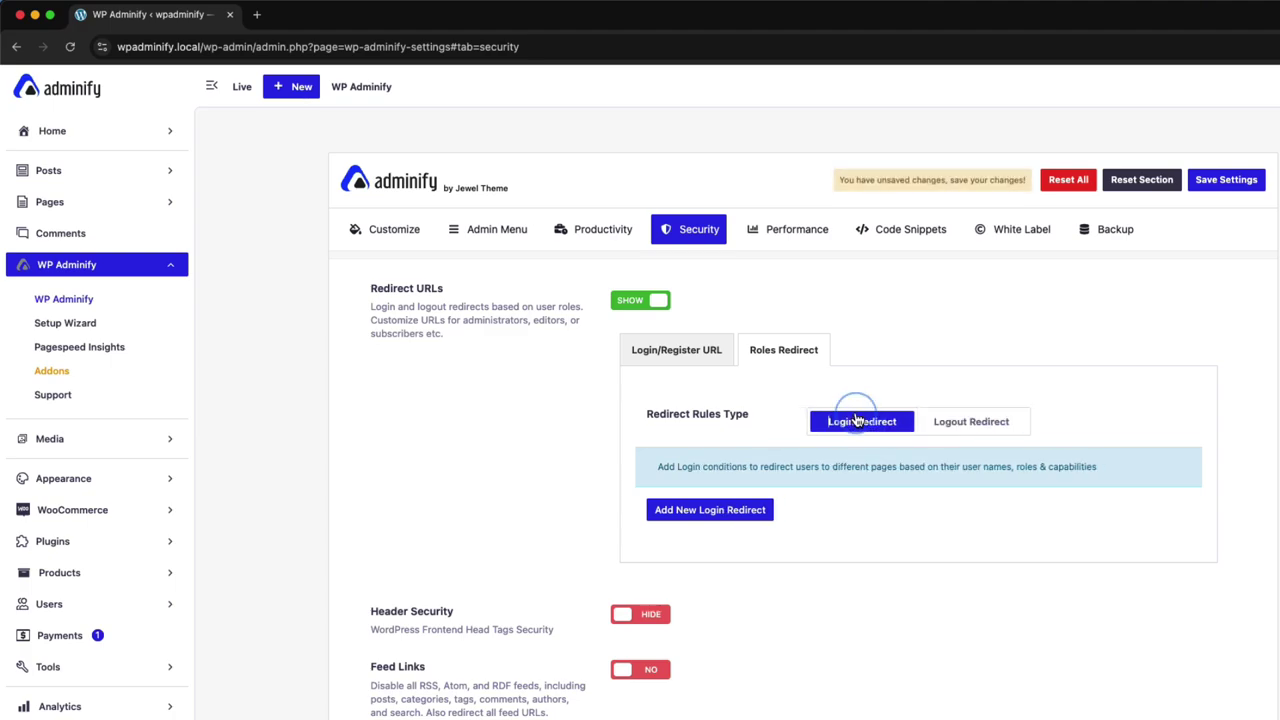
pyautogui.hotkey('ctrl', 'Up')
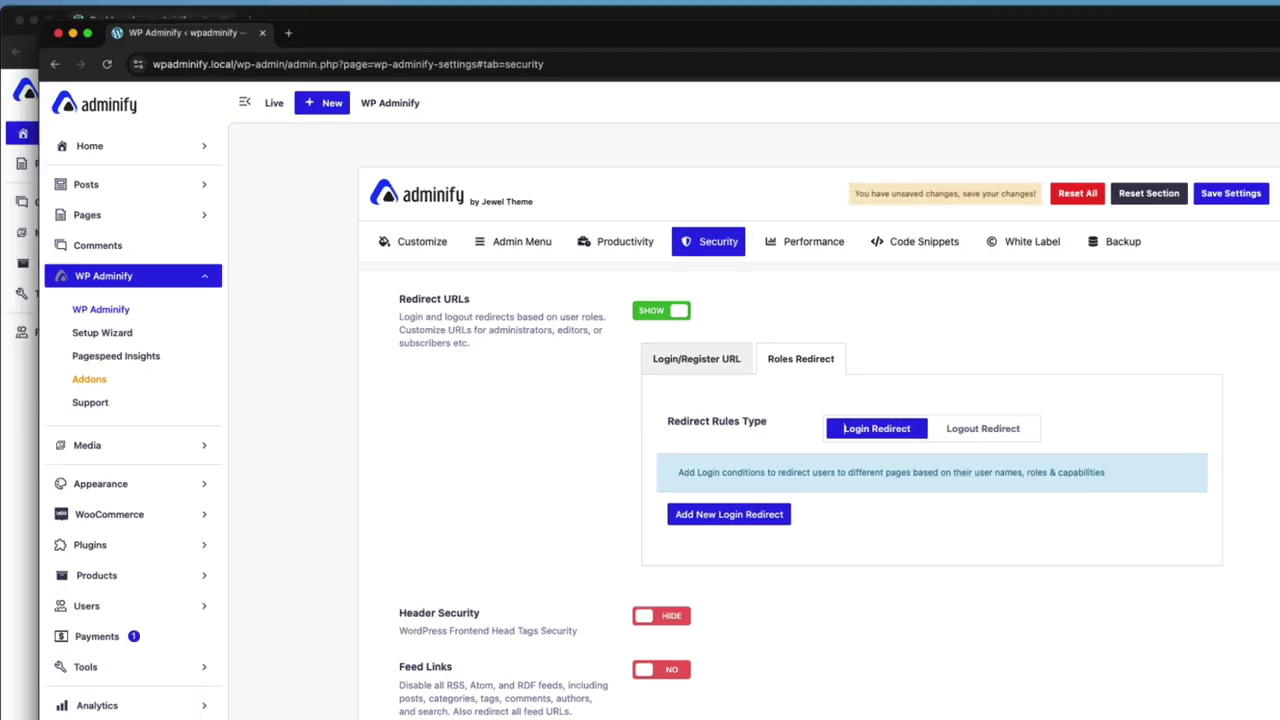
# Copy the WordPress All Pages list address from the dashboard window and return to WP Adminify
pyautogui.click(700, 214)
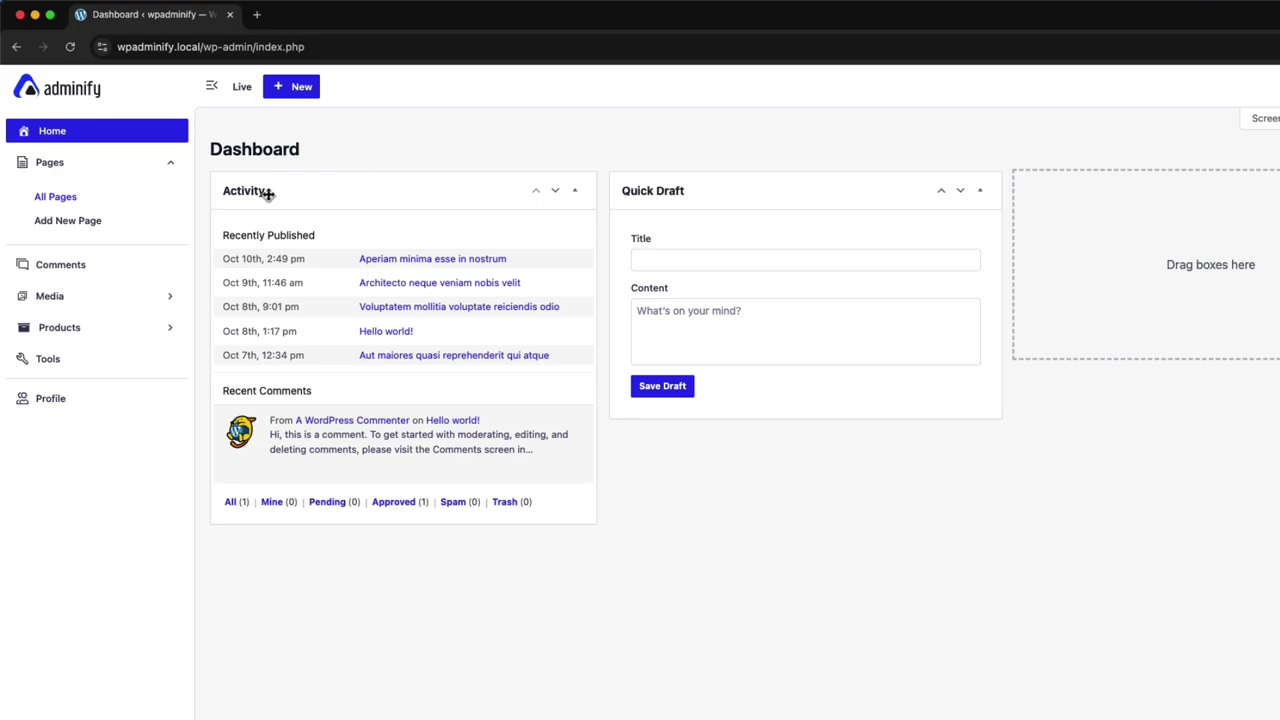
pyautogui.click(56, 196)
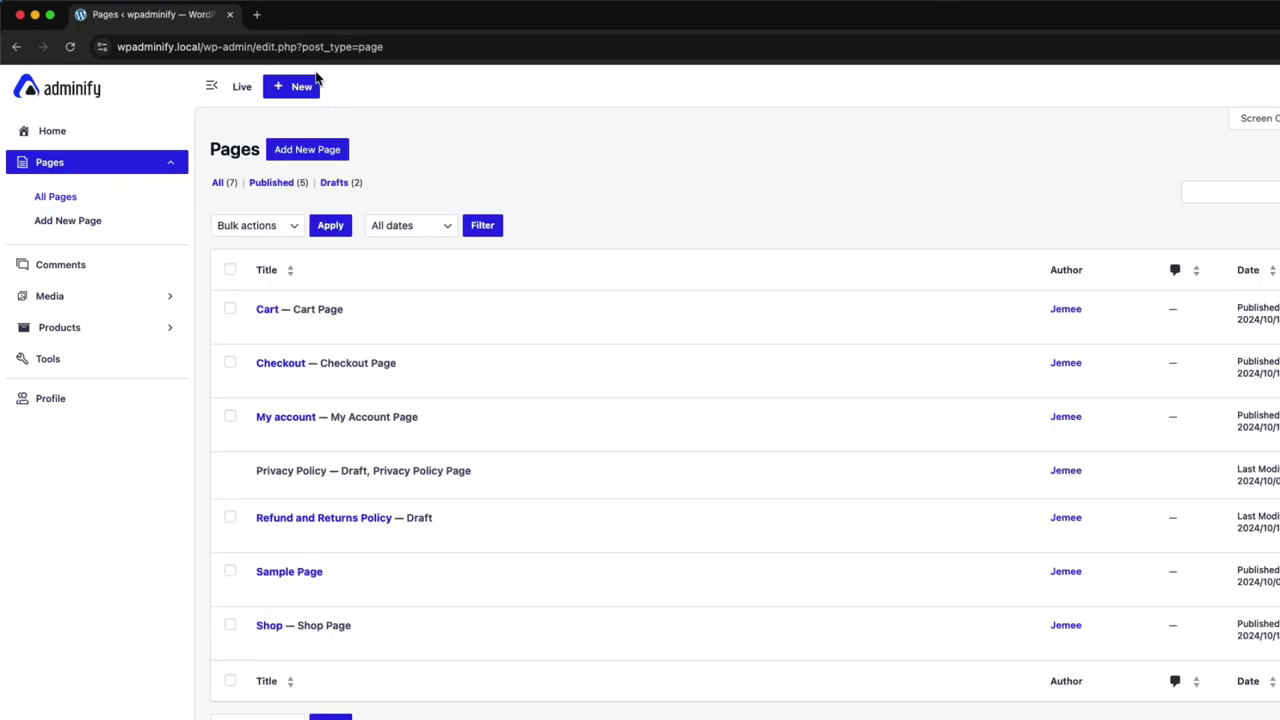
pyautogui.click(404, 47)
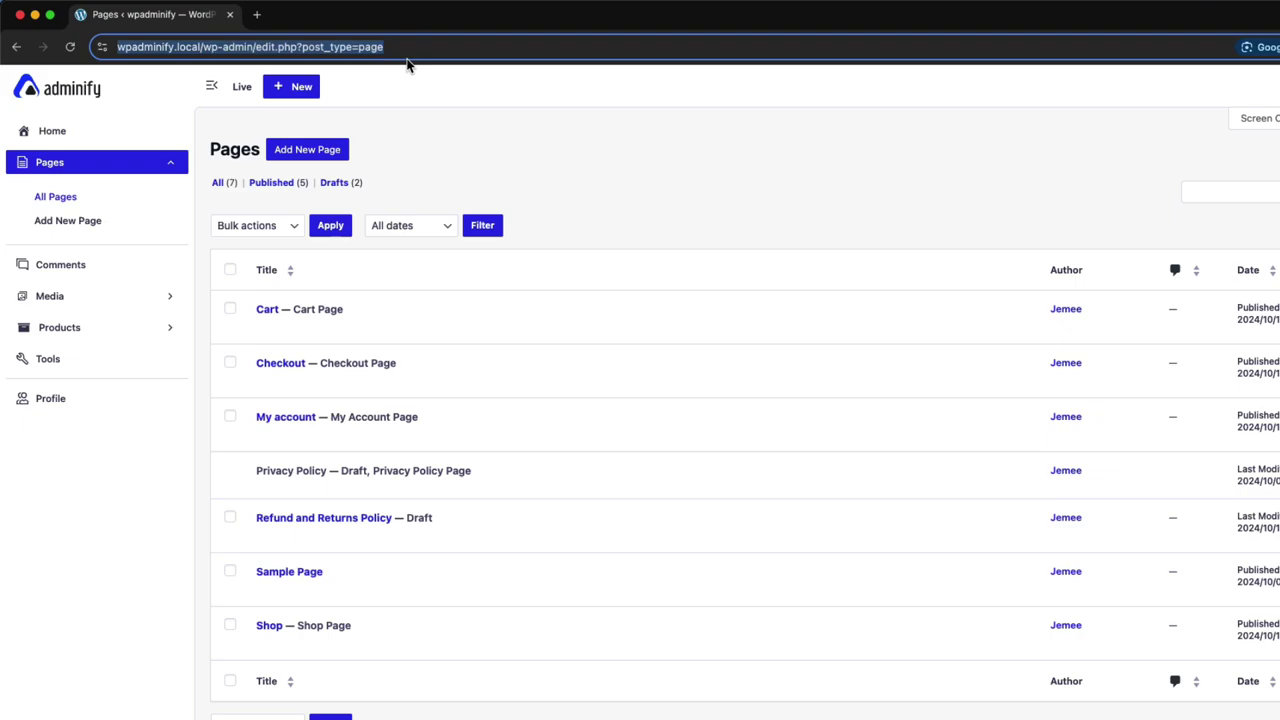
pyautogui.press('super+c')
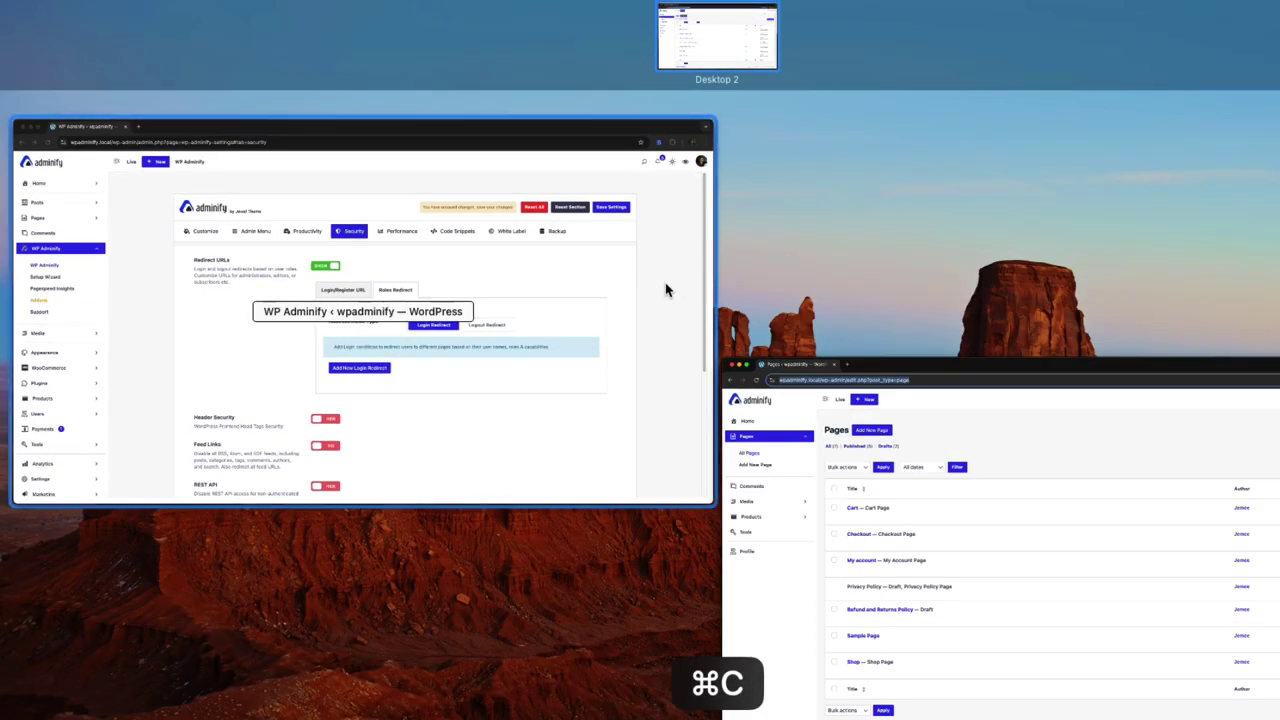
pyautogui.click(666, 288)
# Add a new Login Redirect rule of type User Role targeting Editor
pyautogui.click(710, 505)
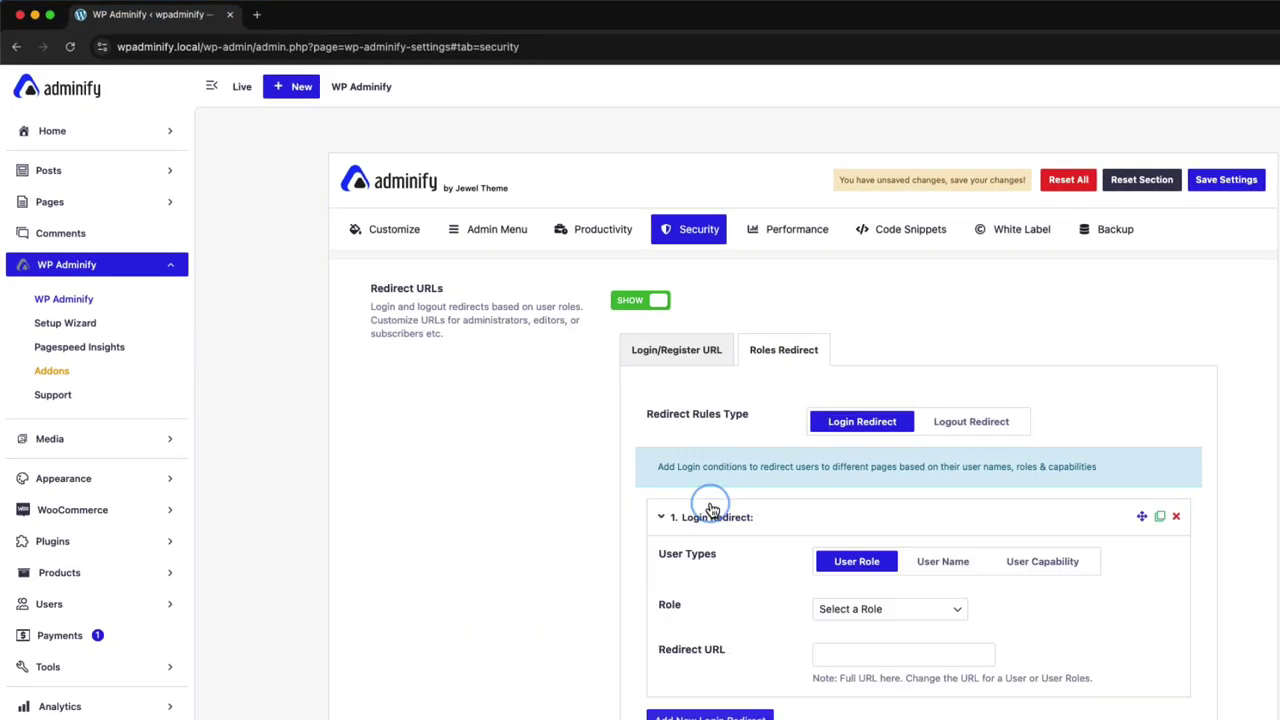
pyautogui.scroll(-2, 865, 511)
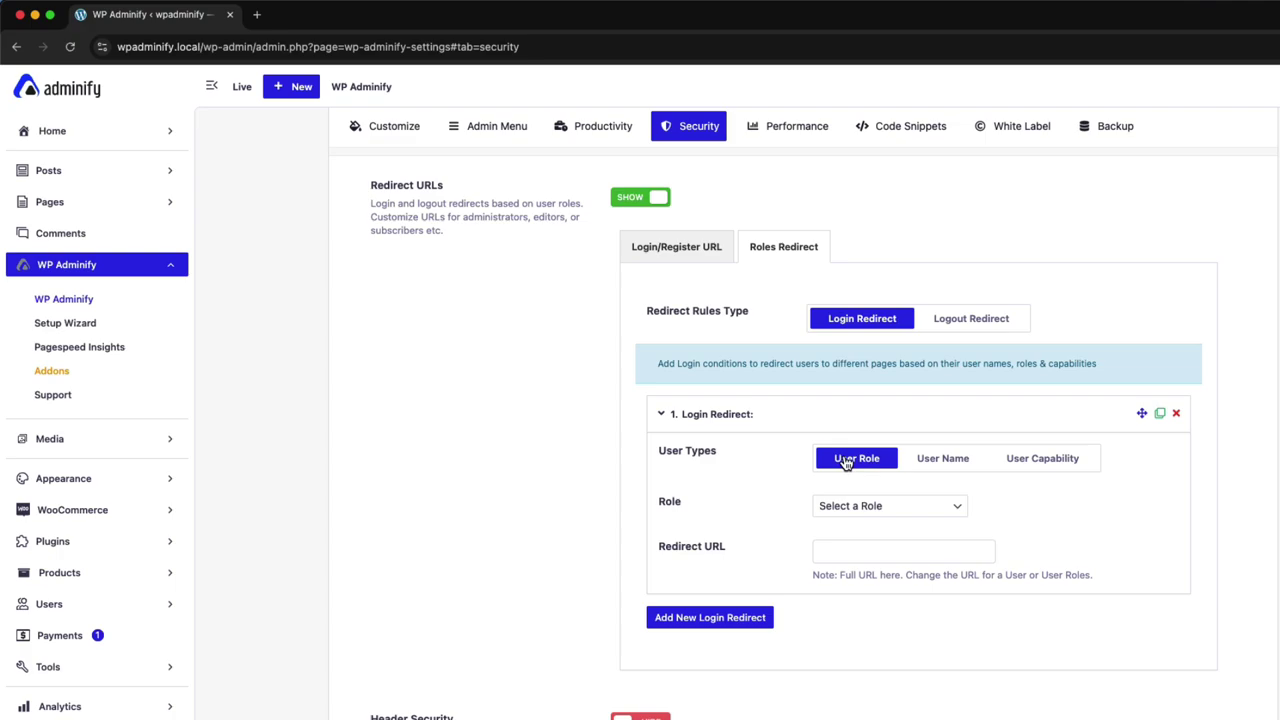
pyautogui.click(950, 464)
pyautogui.click(1048, 476)
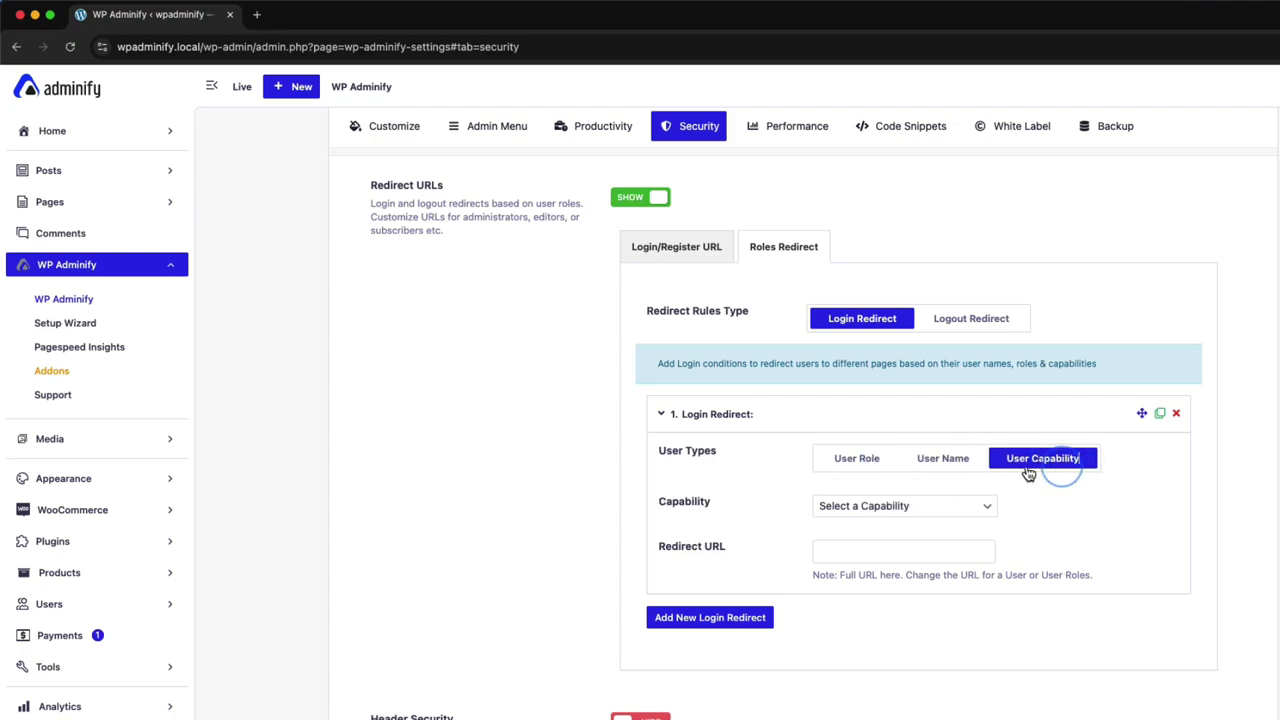
pyautogui.click(857, 460)
pyautogui.click(857, 506)
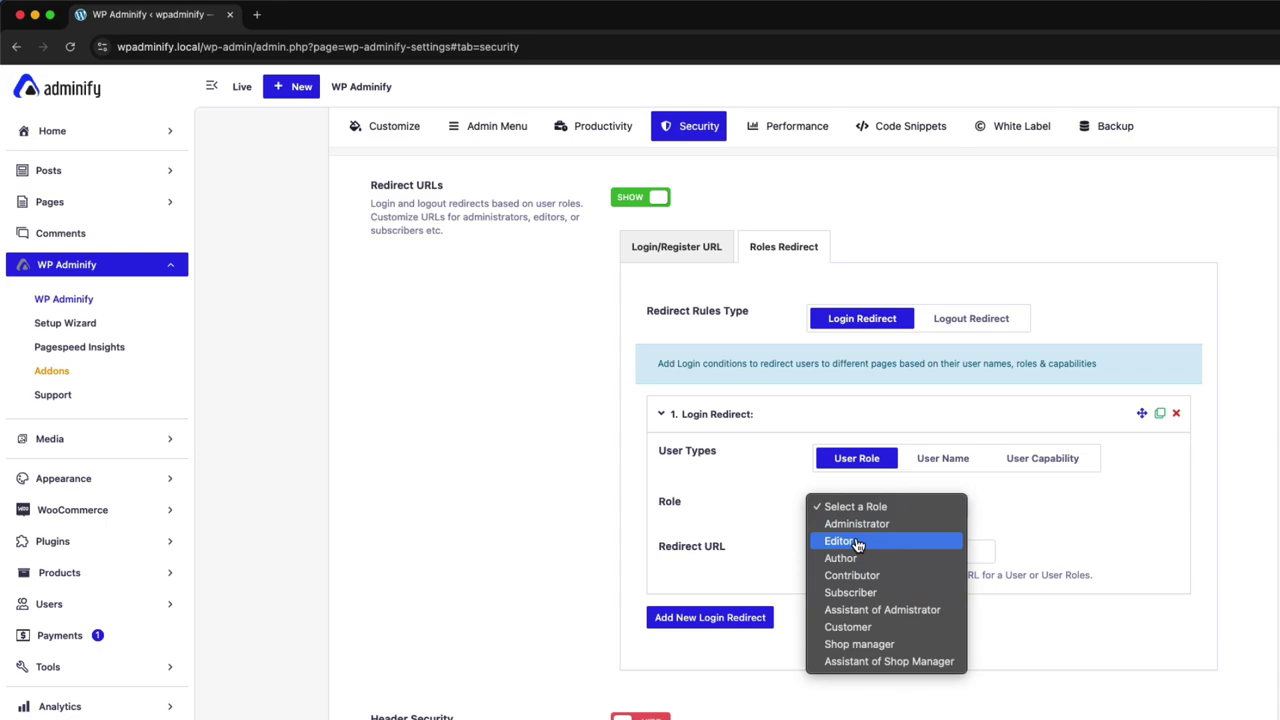
pyautogui.click(857, 541)
# Paste the Pages list address (edit.php?post_type=page) as its Redirect URL and save the settings
pyautogui.click(880, 546)
pyautogui.press('super+v')
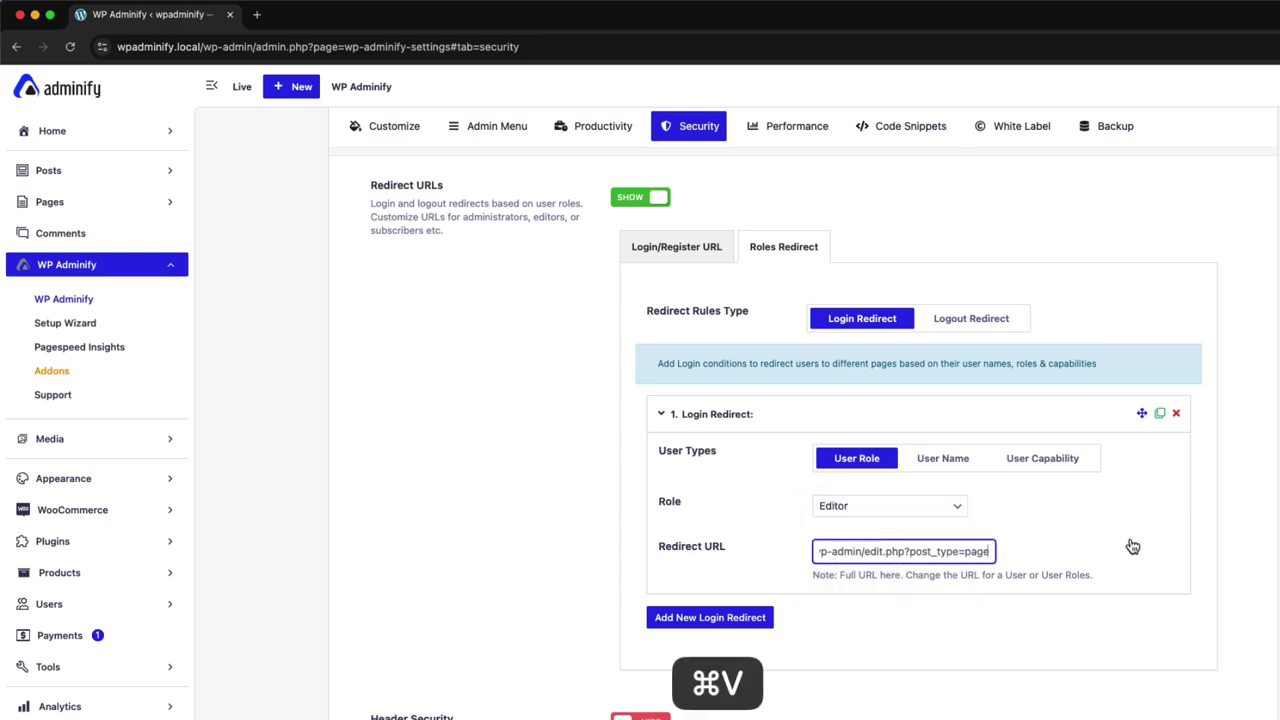
pyautogui.click(1037, 546)
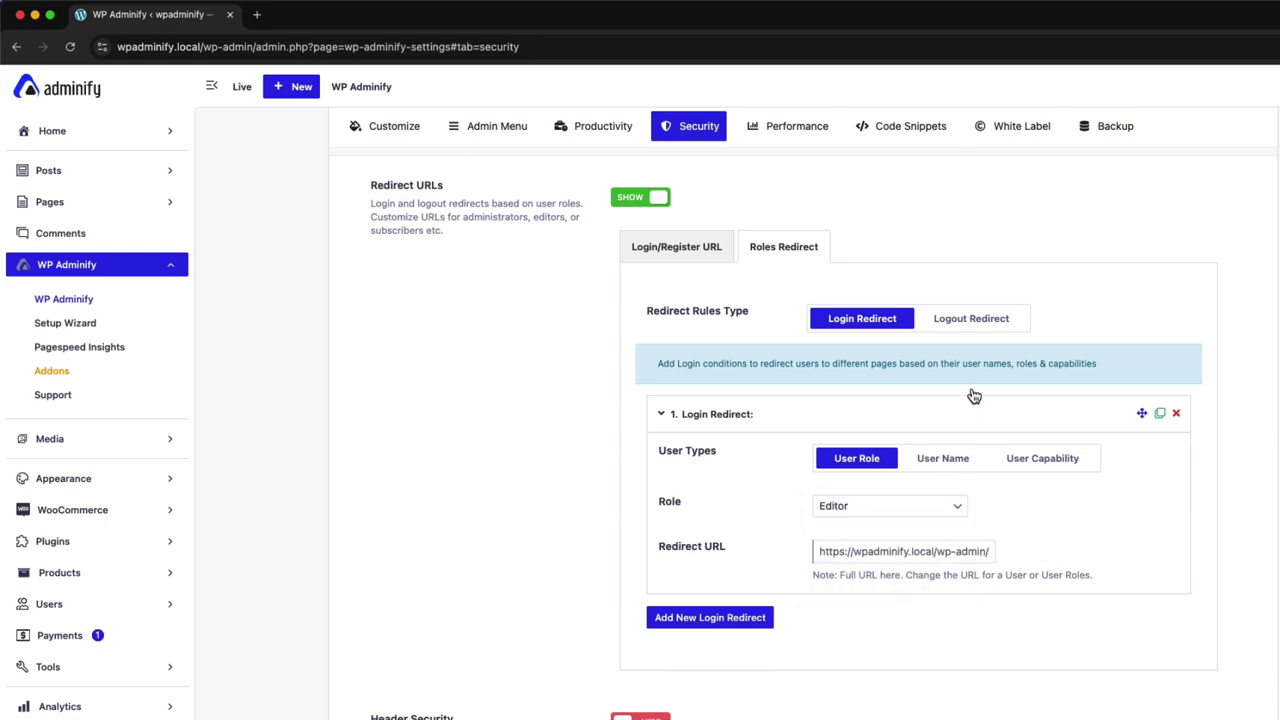
pyautogui.scroll(2, 974, 396)
pyautogui.click(1222, 180)
# In the other browser window, go to wpadminify.local/login
pyautogui.hotkey('ctrl', 'Up')
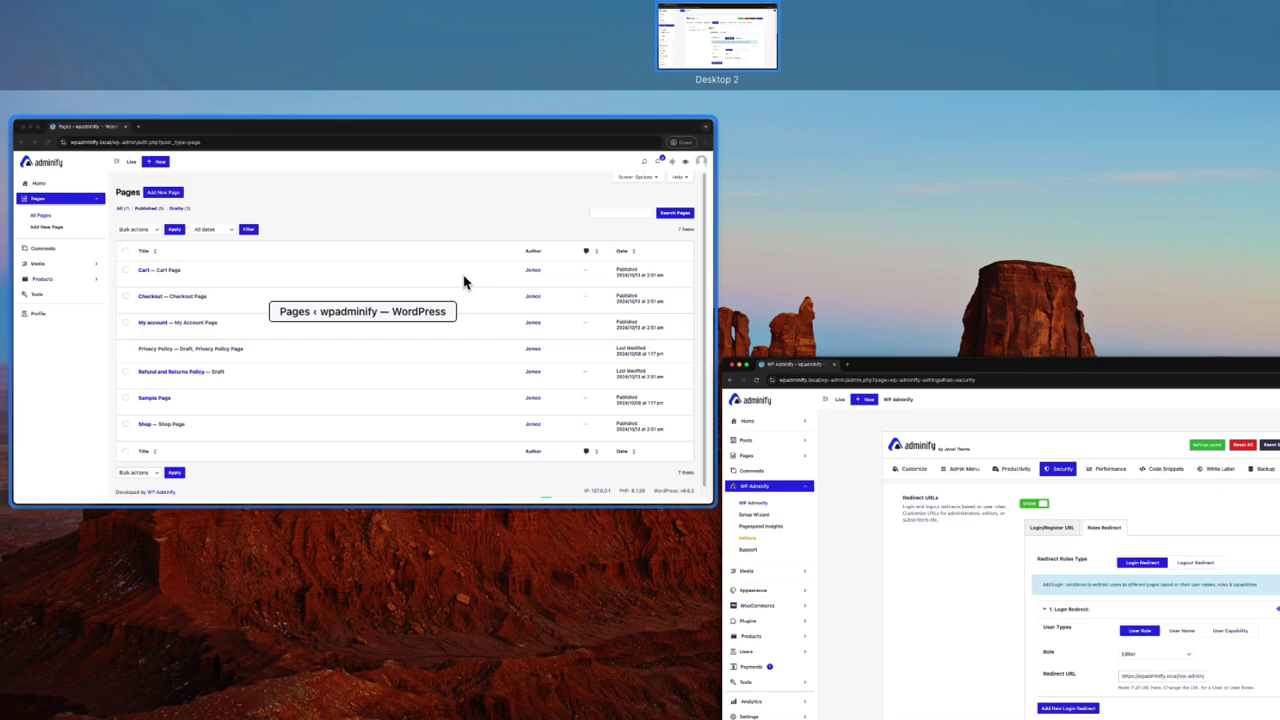
pyautogui.click(464, 283)
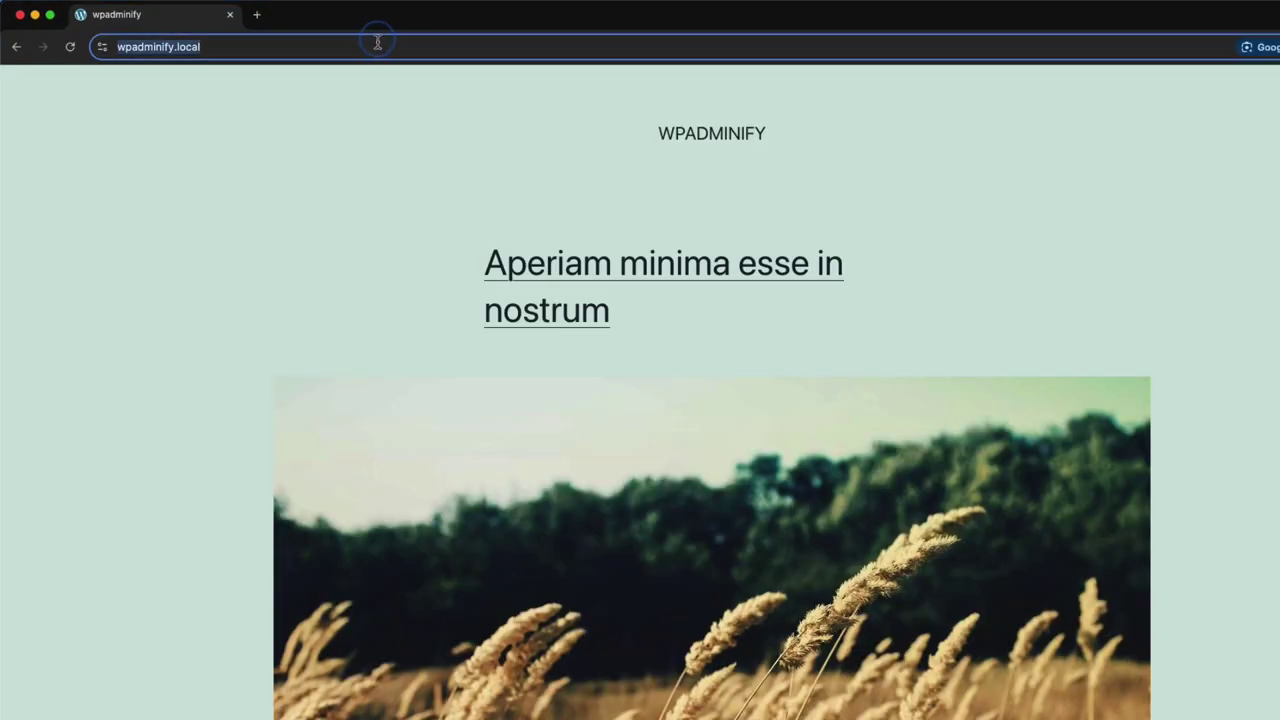
pyautogui.doubleClick(381, 44)
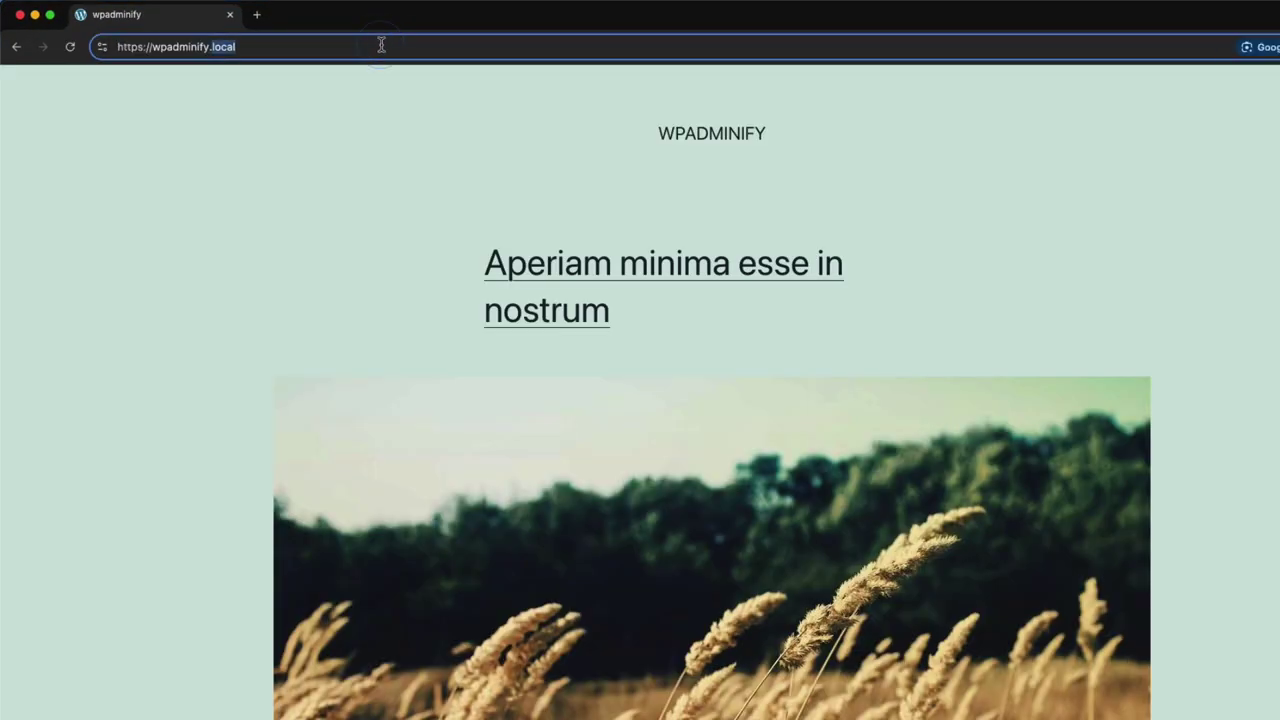
pyautogui.click(381, 44)
pyautogui.write('/p')
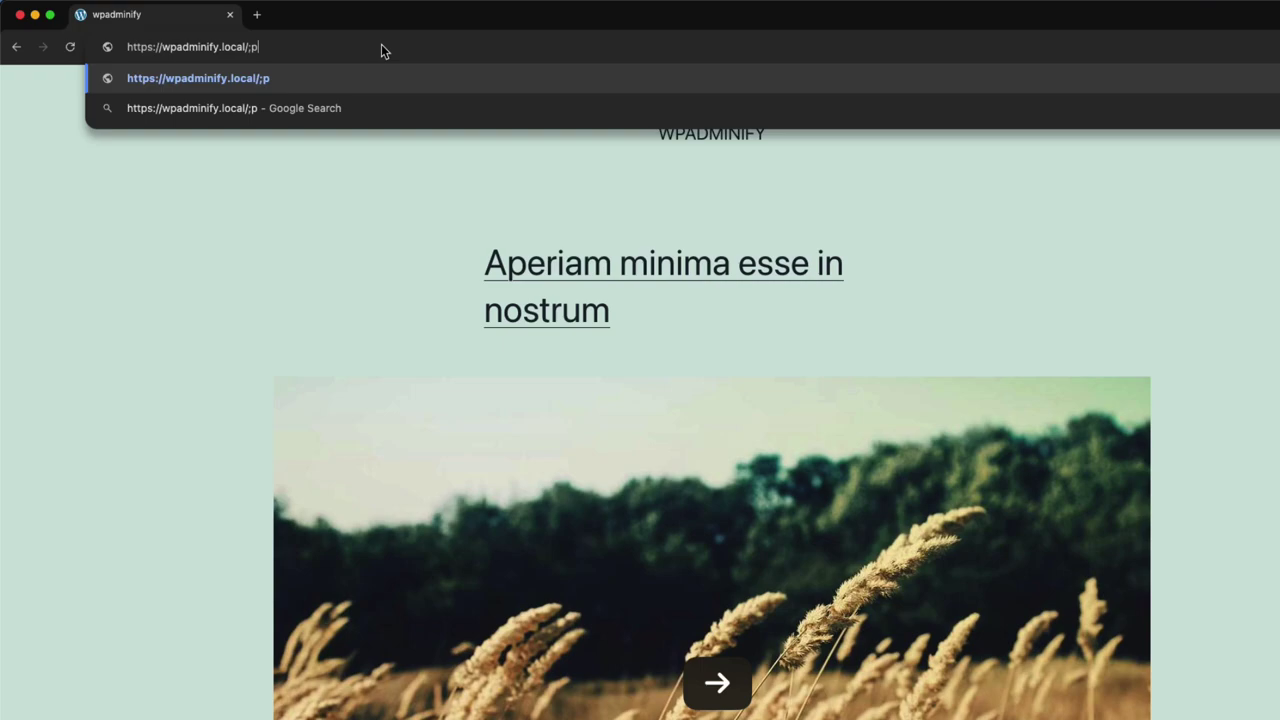
pyautogui.press('BackSpace')
pyautogui.write('login')
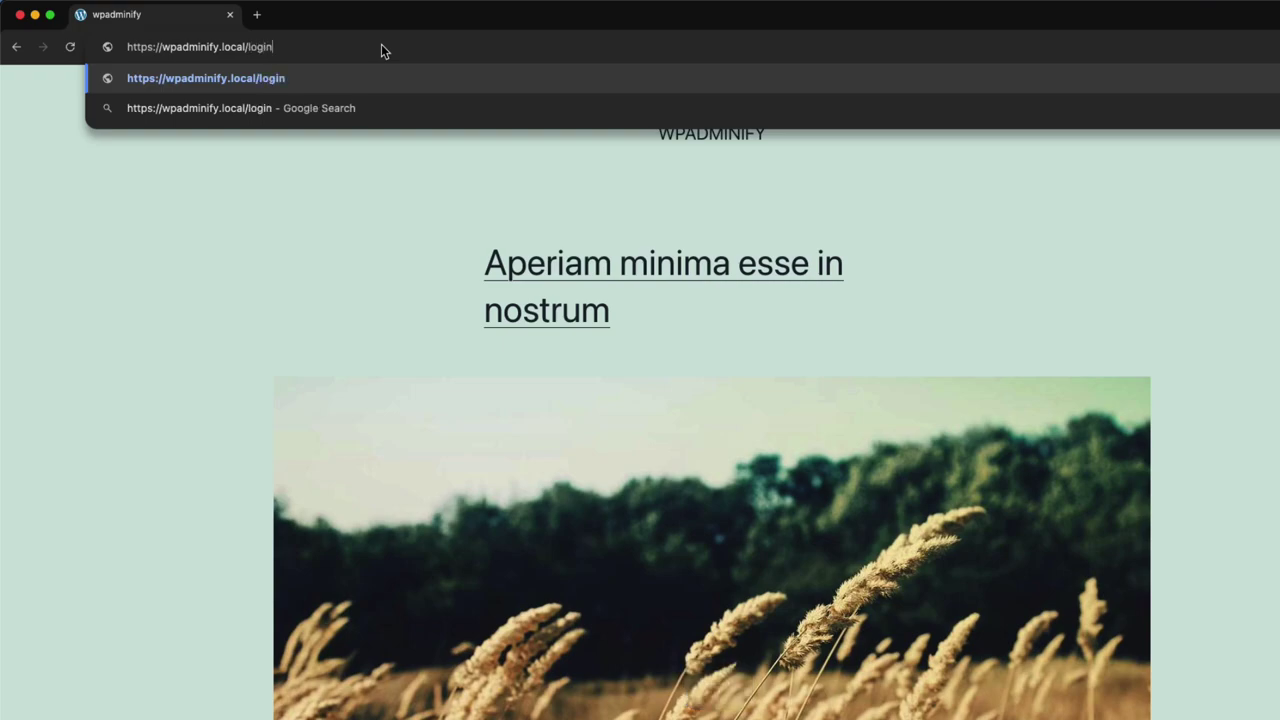
pyautogui.press('Return')
# Sign in with the editor account's username and password
pyautogui.write('e')
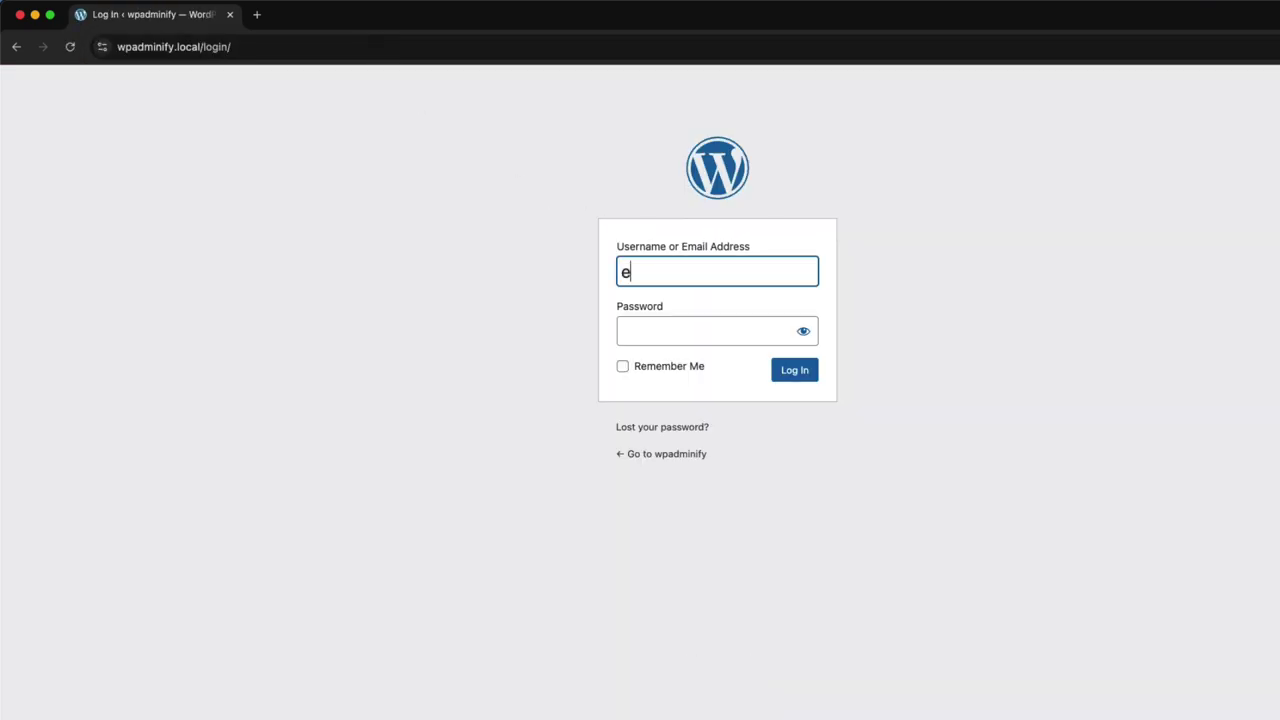
pyautogui.write('ditor')
pyautogui.press('Tab')
pyautogui.write('editor')
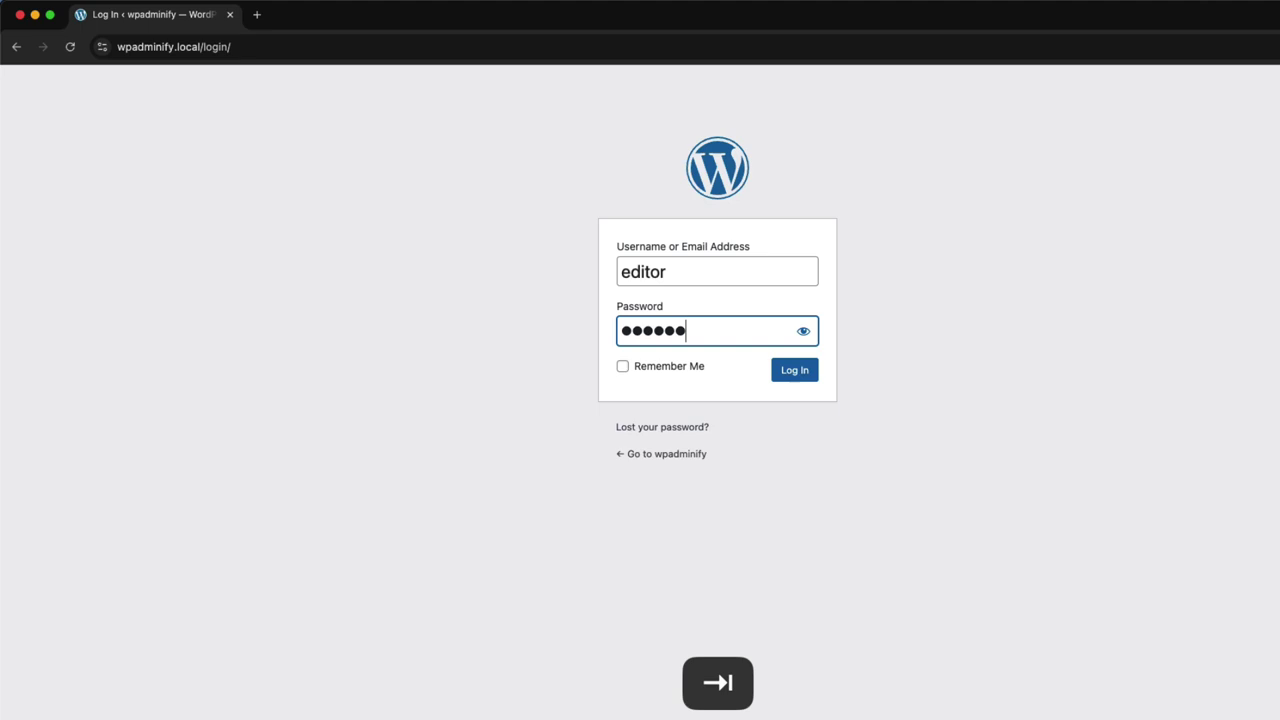
pyautogui.press('Return')
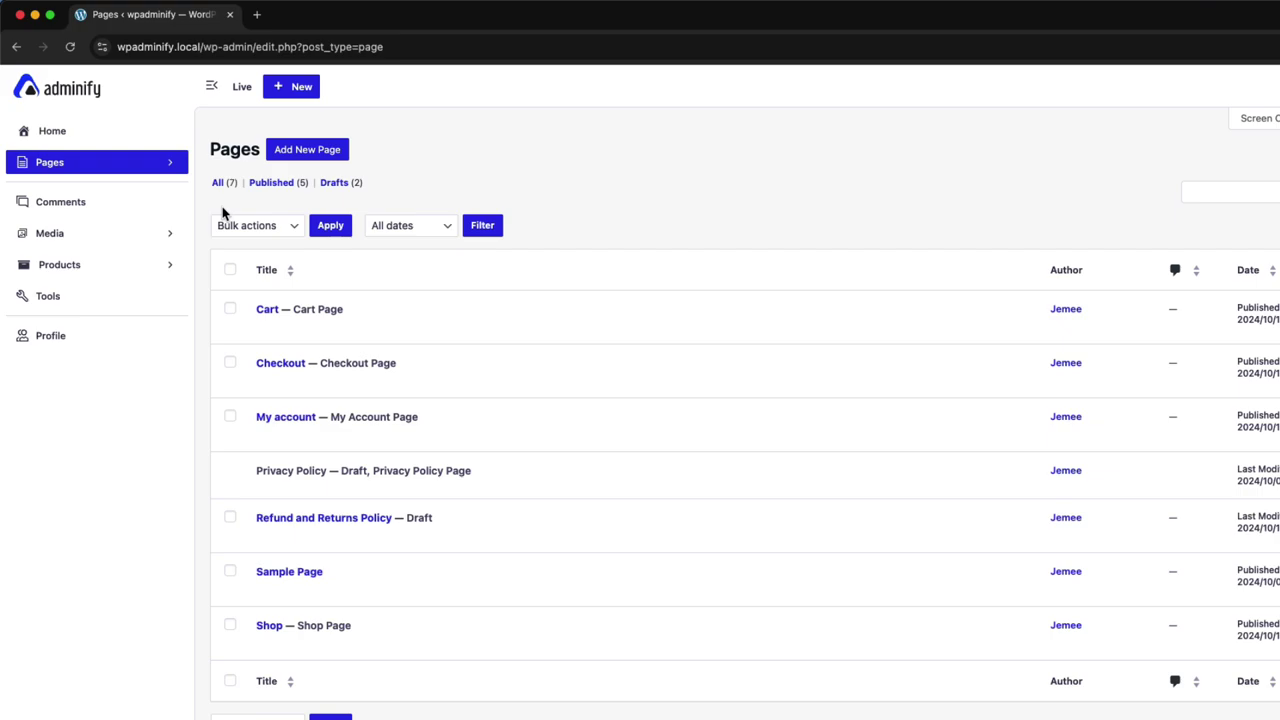
# Switch WP Adminify's Roles Redirect rules to Logout Redirect
pyautogui.click(77, 131)
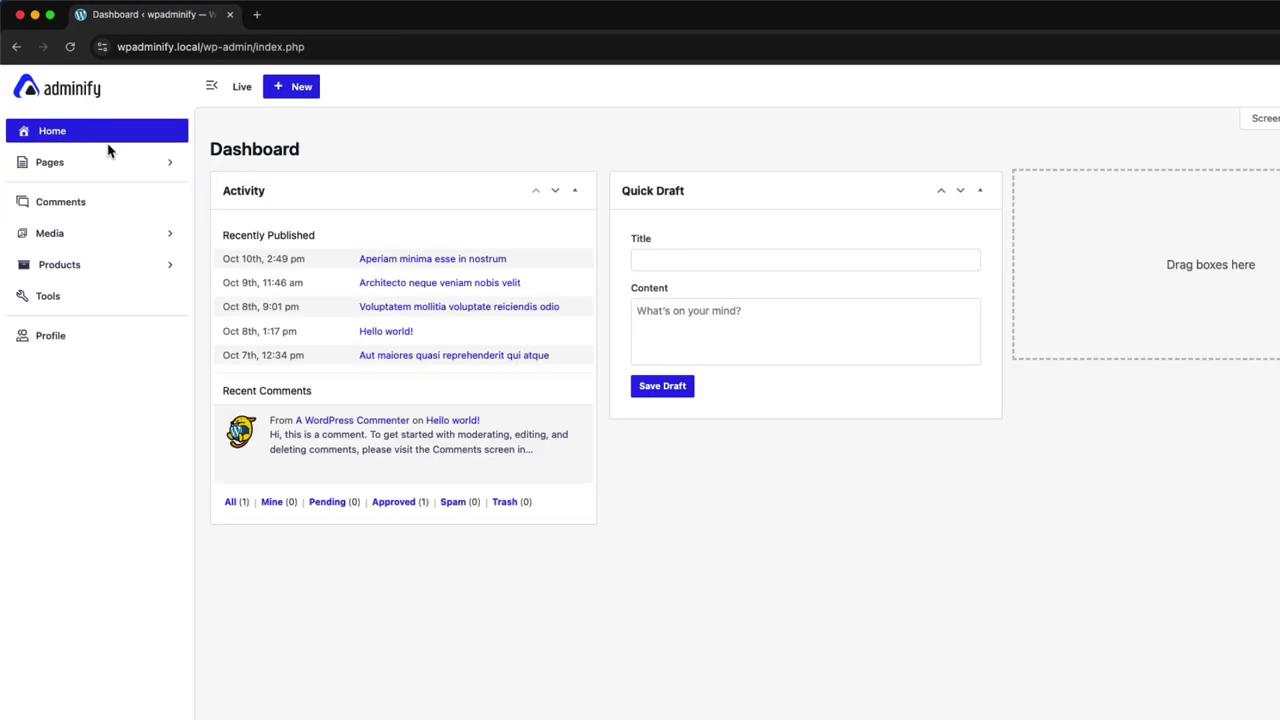
pyautogui.hotkey('ctrl', 'Up')
pyautogui.click(937, 446)
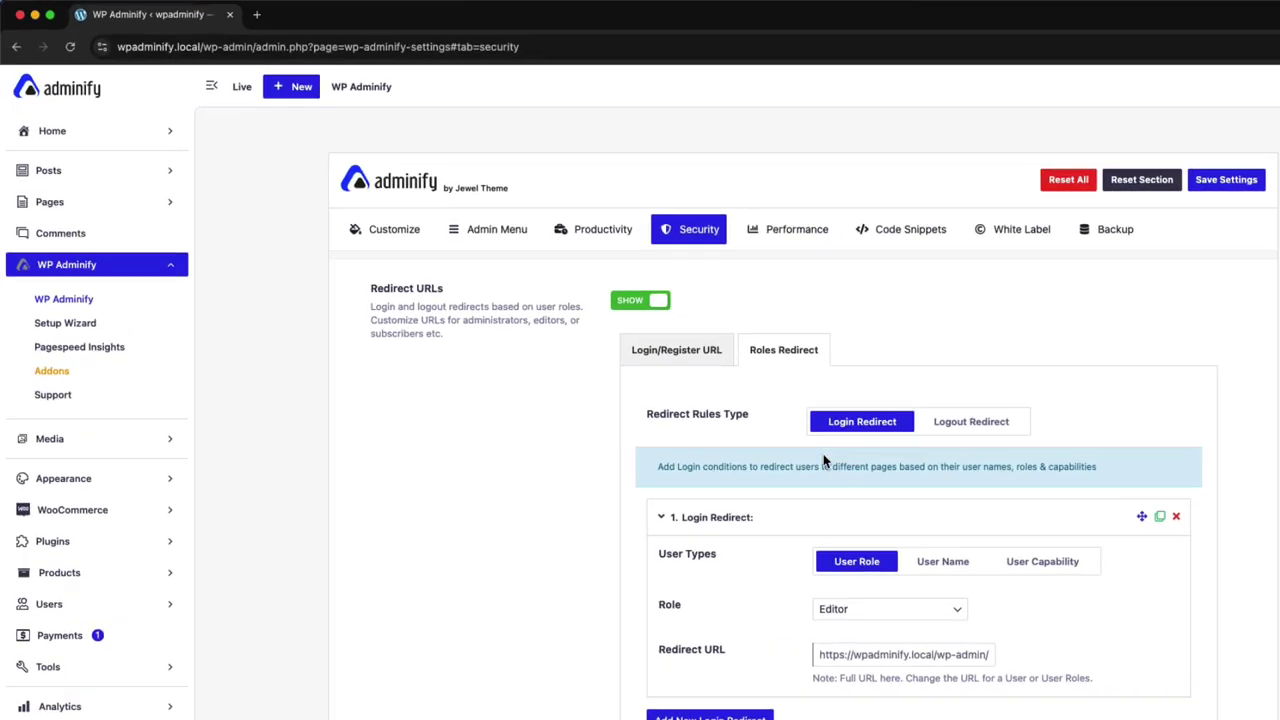
pyautogui.scroll(-2, 800, 340)
pyautogui.click(955, 305)
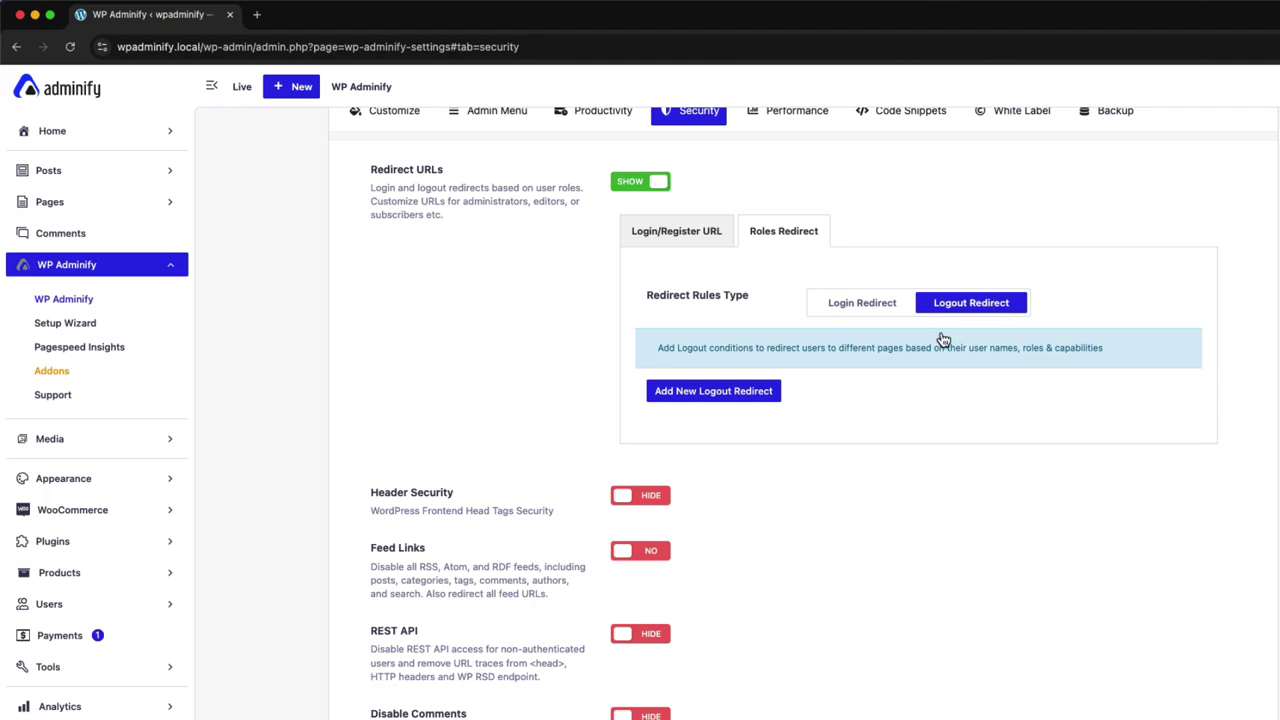
# Add a new Logout Redirect rule with its role set to Editor
pyautogui.click(755, 391)
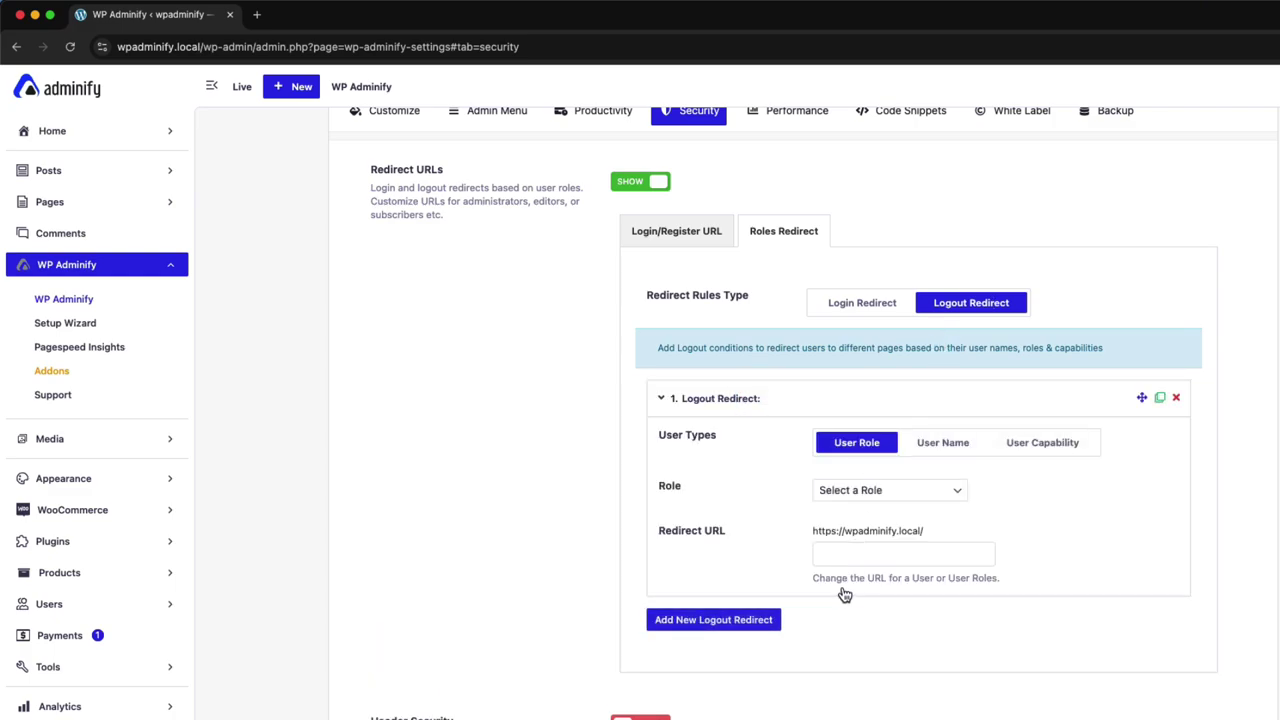
pyautogui.click(891, 494)
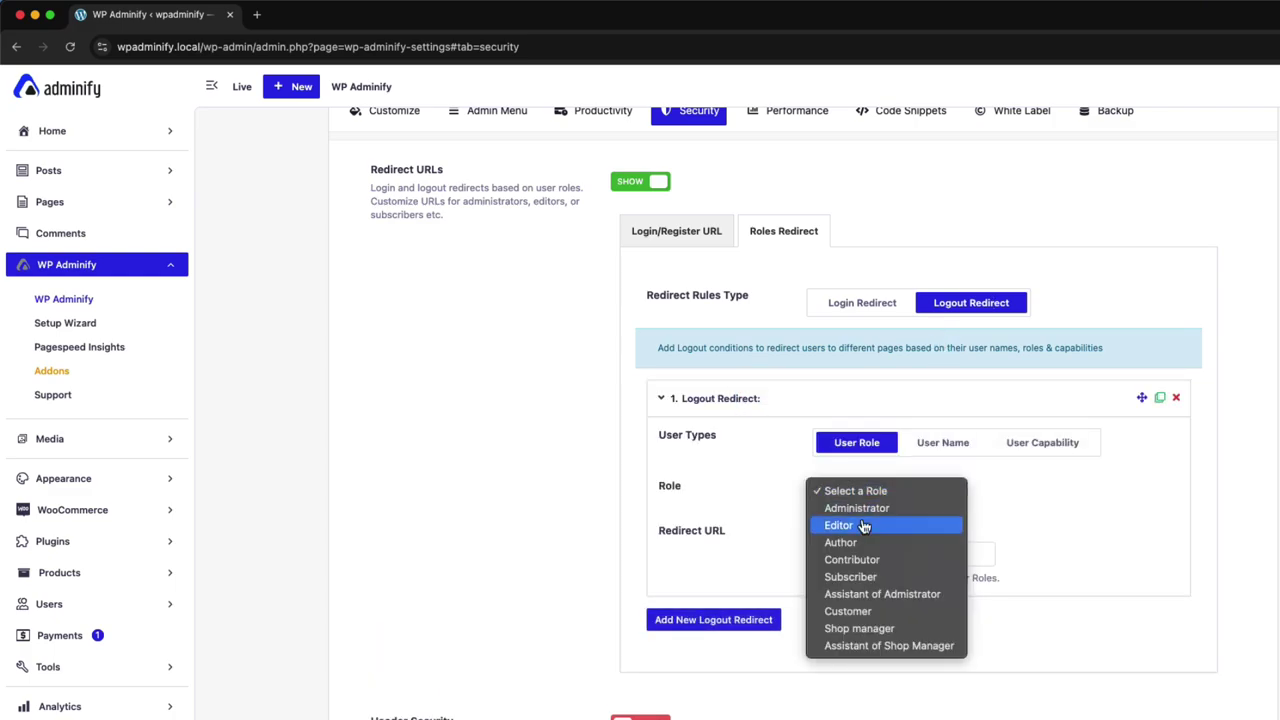
pyautogui.click(850, 527)
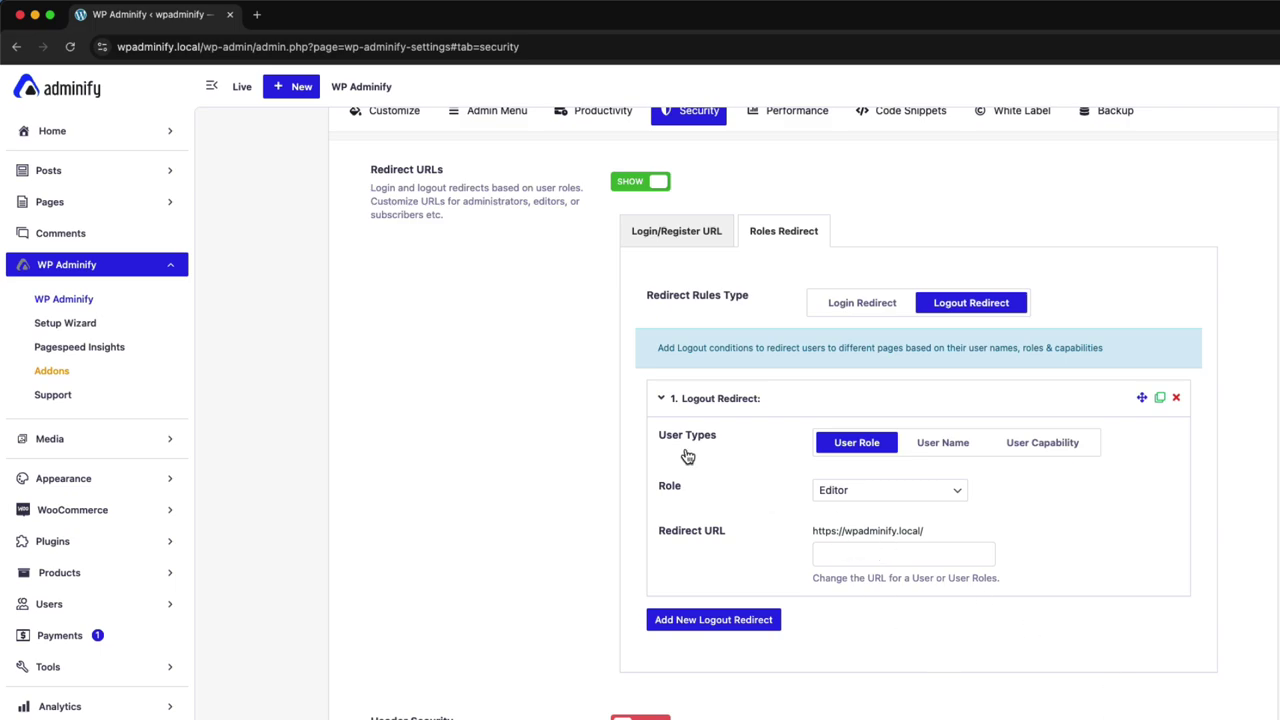
pyautogui.hotkey('ctrl', 'Up')
# Open Sample Page from All Pages and copy its web address
pyautogui.click(600, 243)
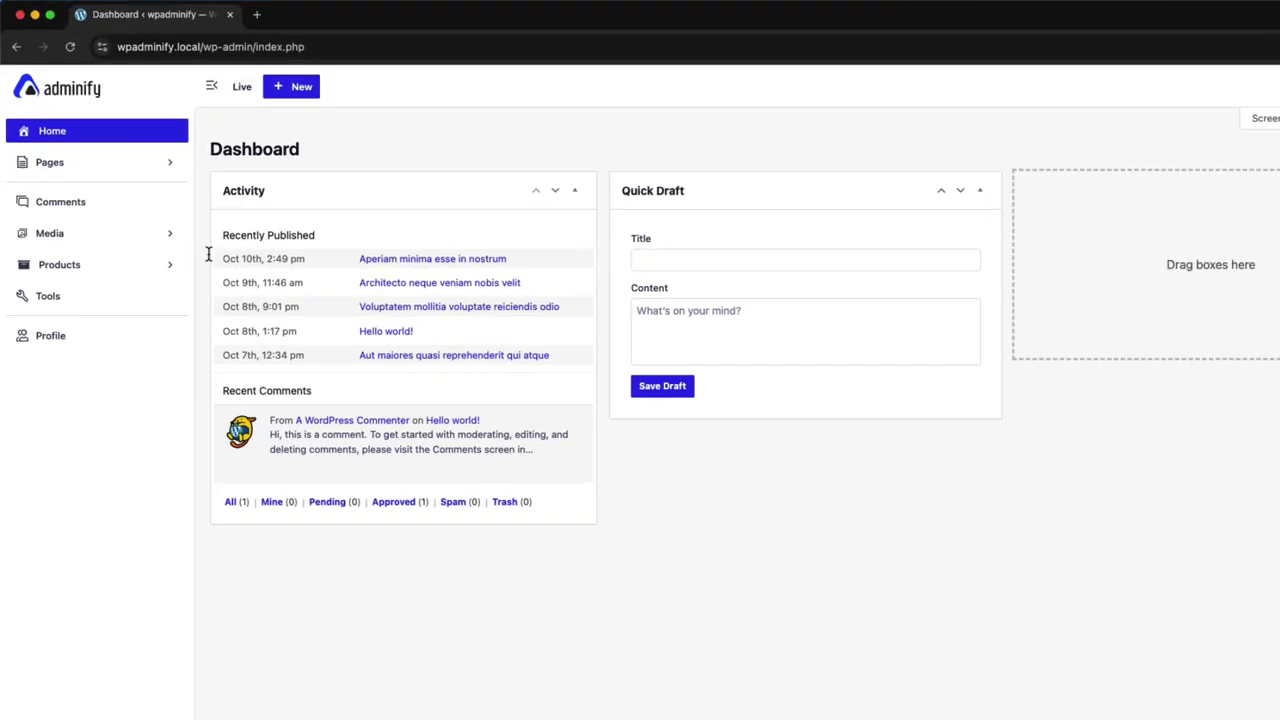
pyautogui.click(89, 163)
pyautogui.click(62, 198)
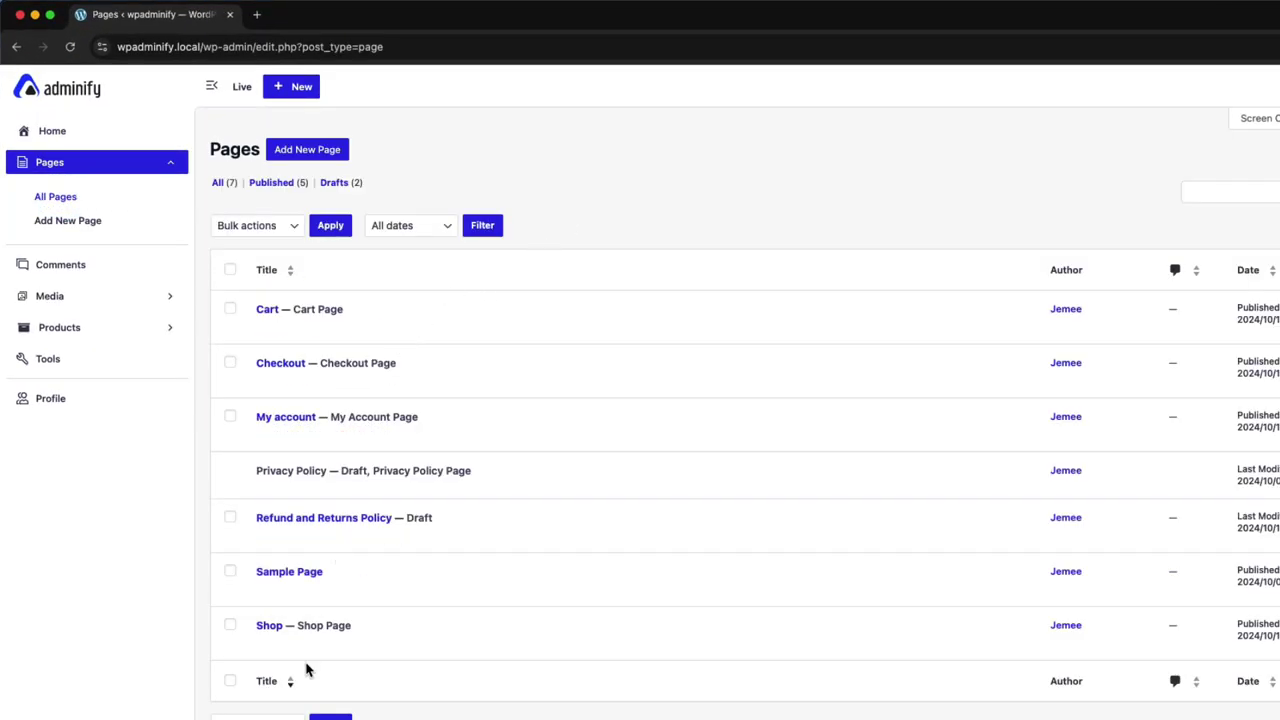
pyautogui.click(381, 587)
pyautogui.click(640, 46)
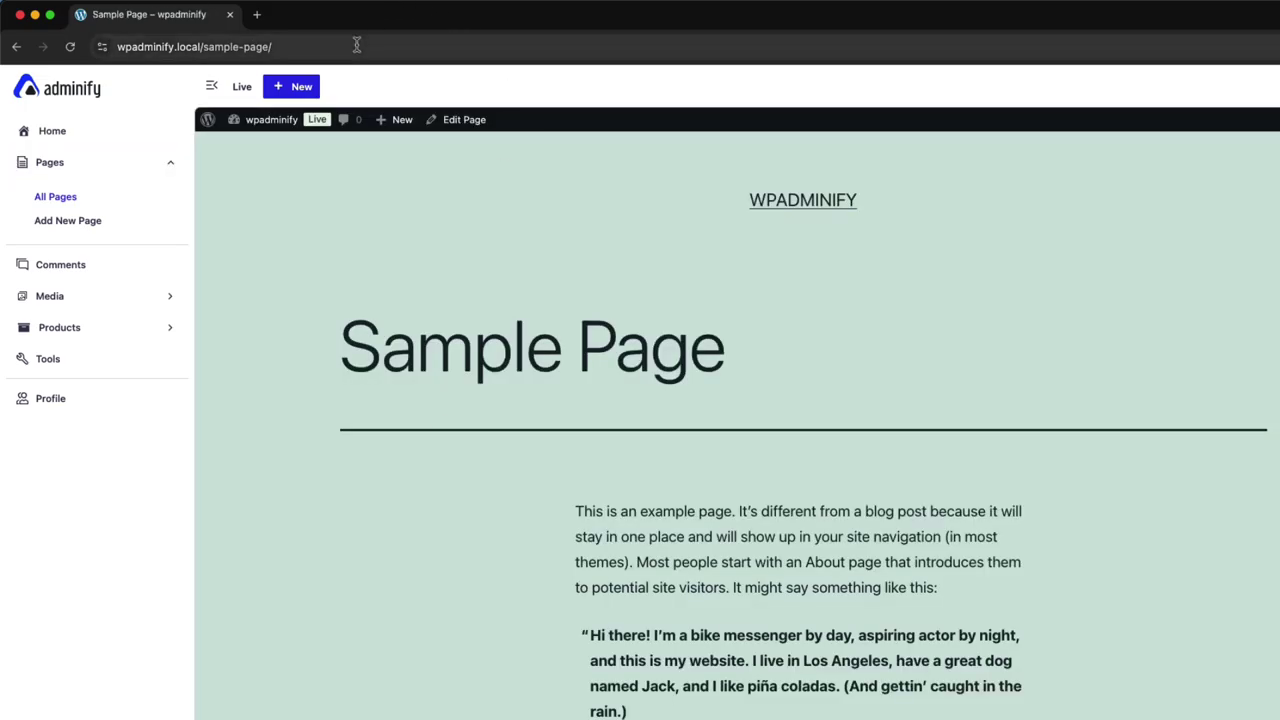
pyautogui.press('super+c')
# Paste the Sample Page address into the Editor logout rule's Redirect URL and save settings
pyautogui.hotkey('ctrl', 'Up')
pyautogui.click(613, 328)
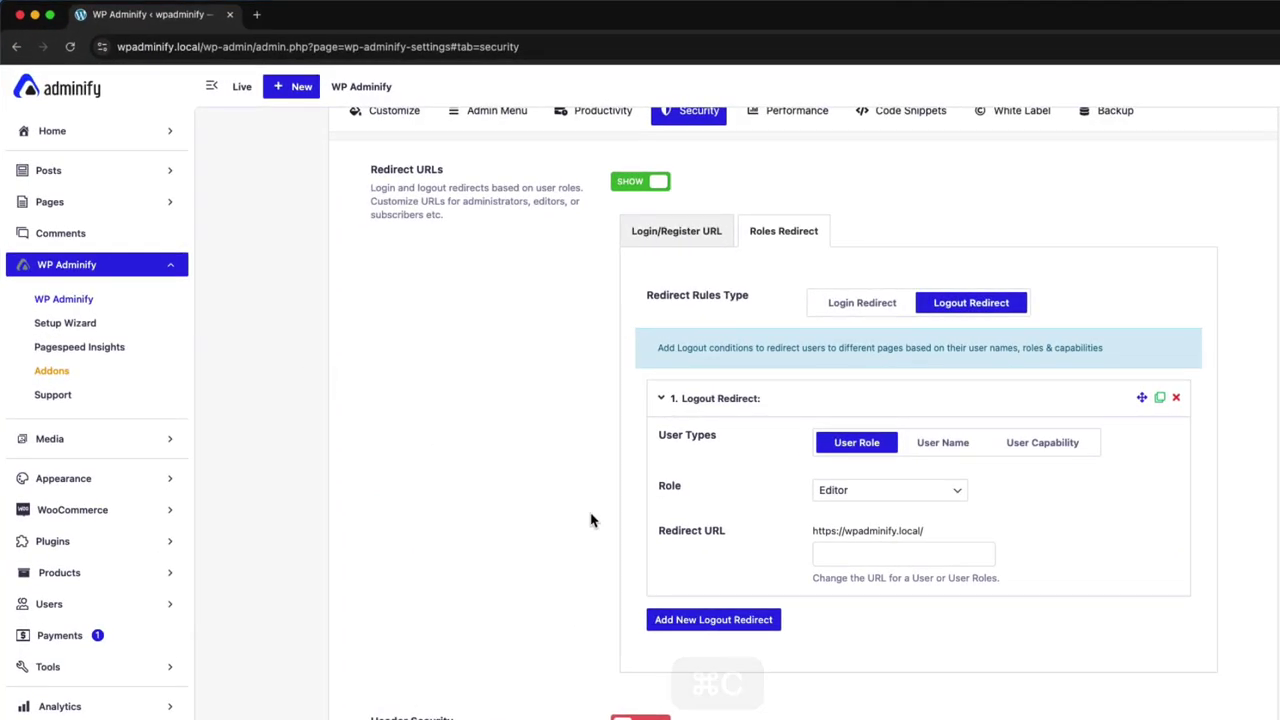
pyautogui.click(866, 551)
pyautogui.press('super+v')
pyautogui.scroll(-1, 1080, 546)
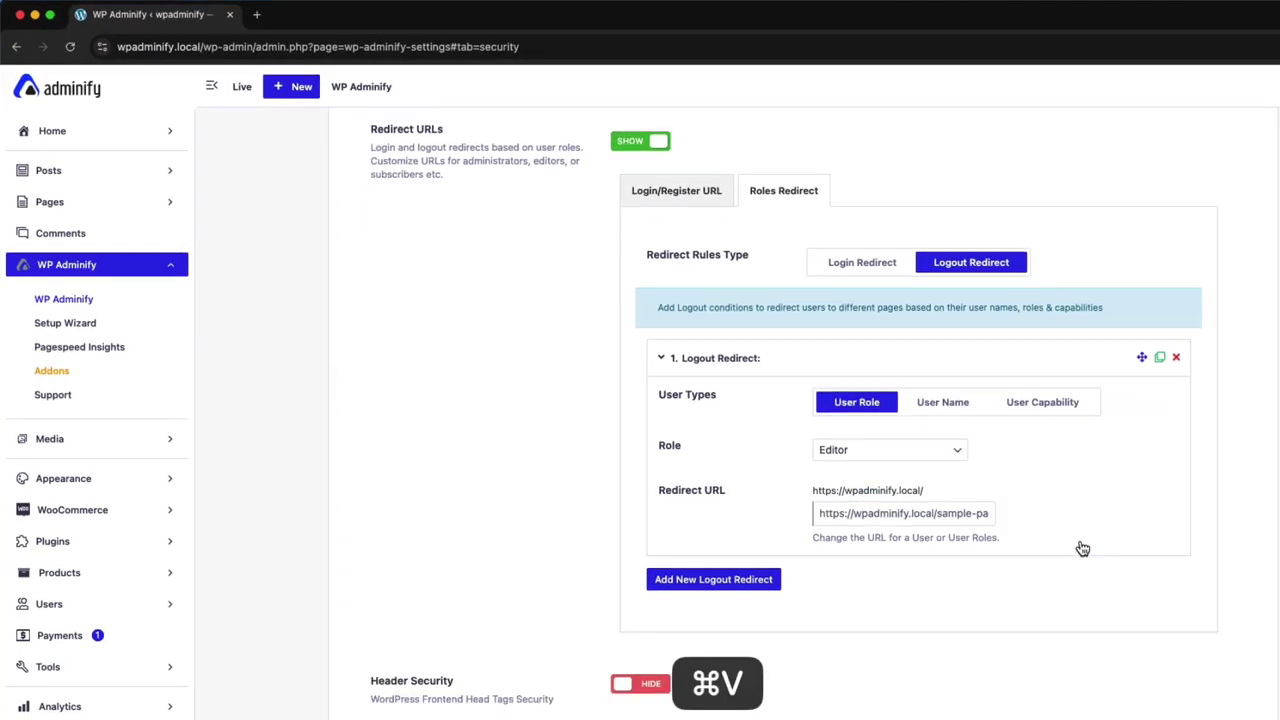
pyautogui.scroll(3, 1208, 291)
pyautogui.click(1226, 179)
# Switch to the editor's browser window and hard-reload its Dashboard to pick up the new redirect settings
pyautogui.hotkey('ctrl', 'Up')
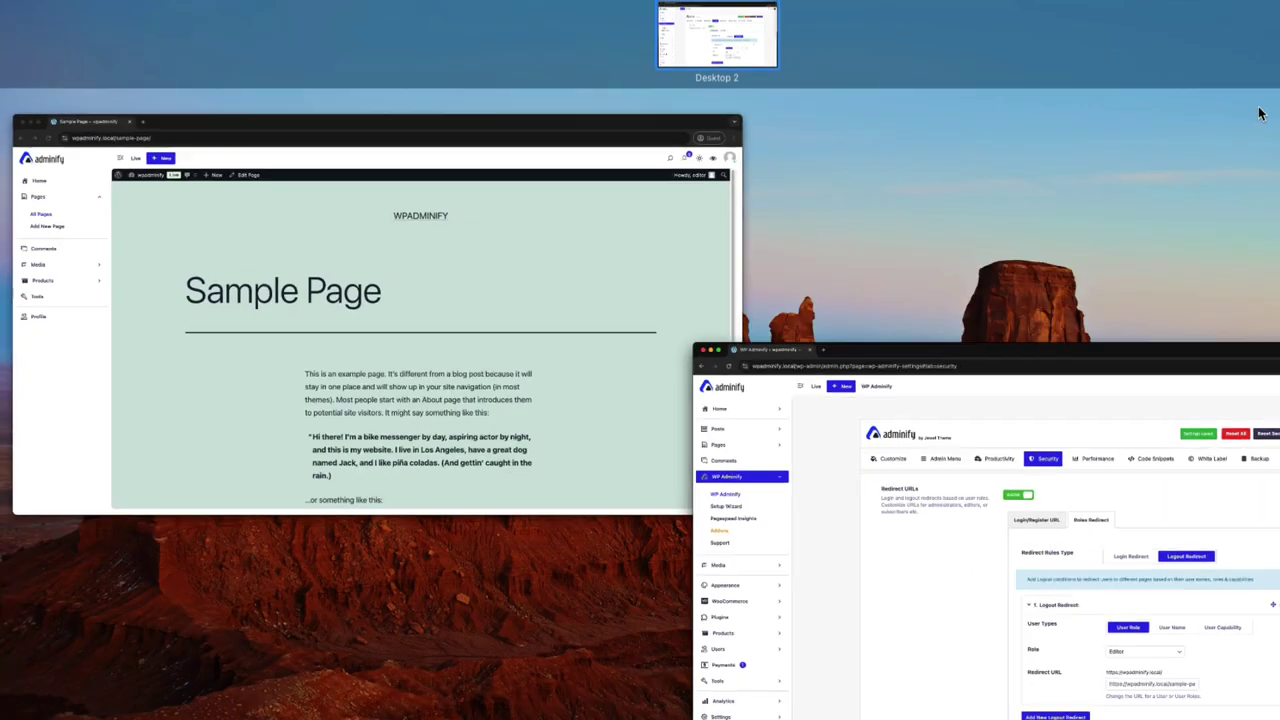
pyautogui.click(303, 234)
pyautogui.click(75, 137)
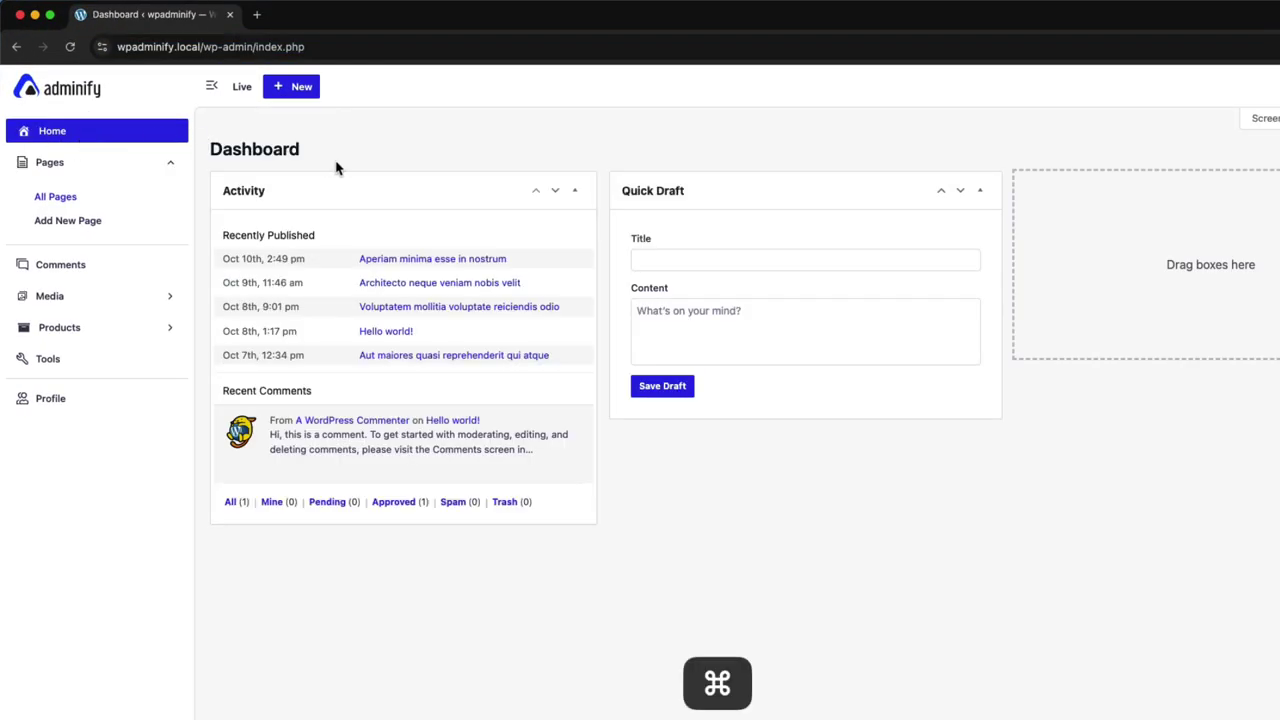
pyautogui.press('shift+super+r')
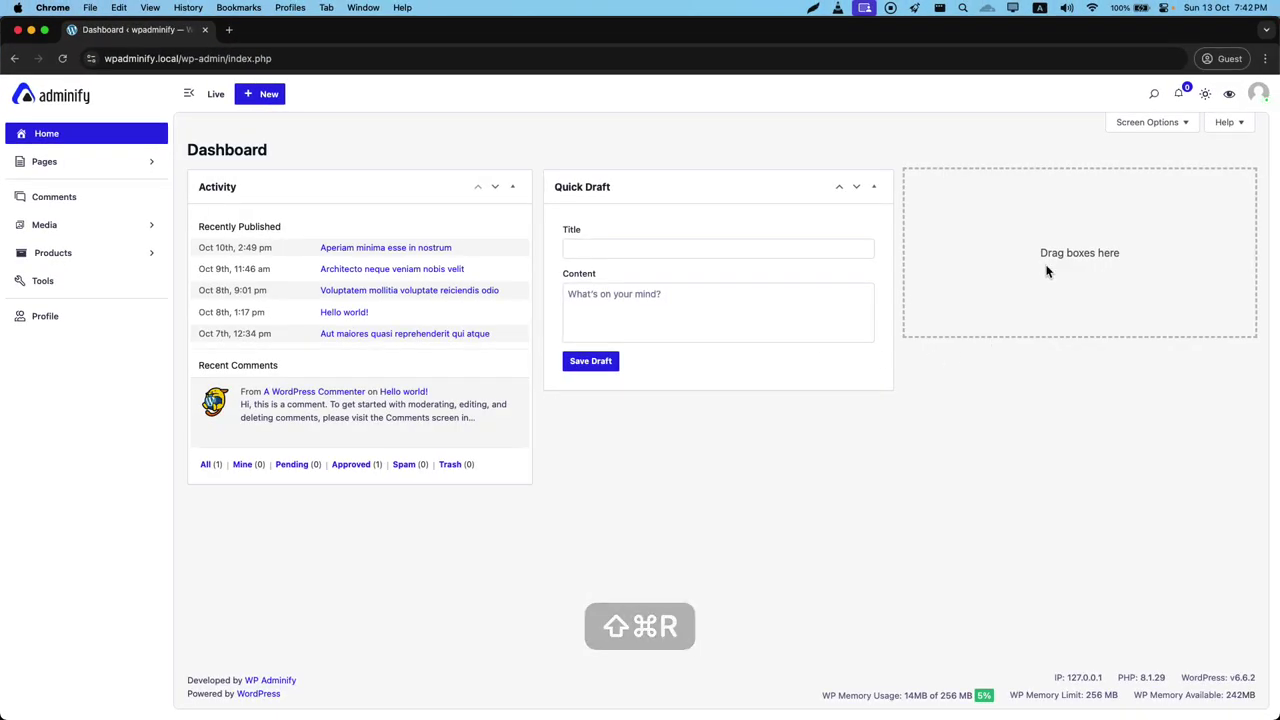
# Log the editor out and confirm the browser lands on the Sample Page
pyautogui.click(1256, 95)
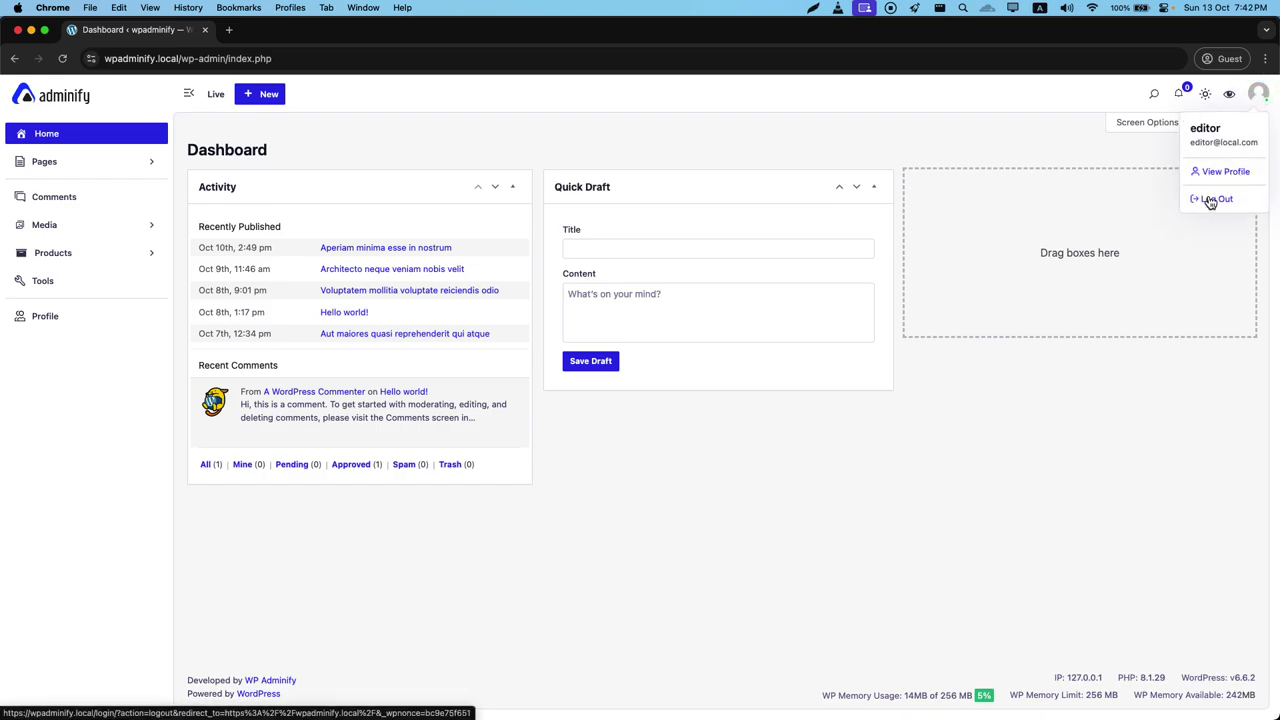
pyautogui.click(1210, 200)
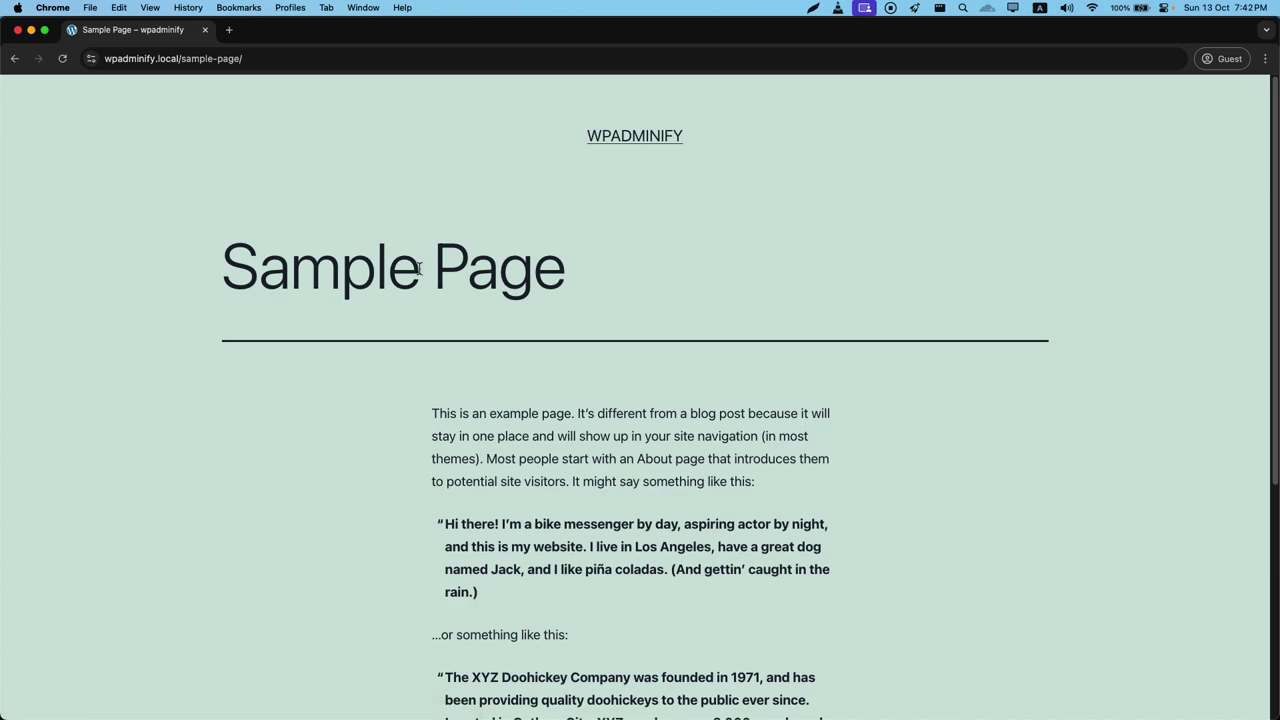
pyautogui.scroll(-5, 443, 286)
pyautogui.scroll(5, 723, 423)
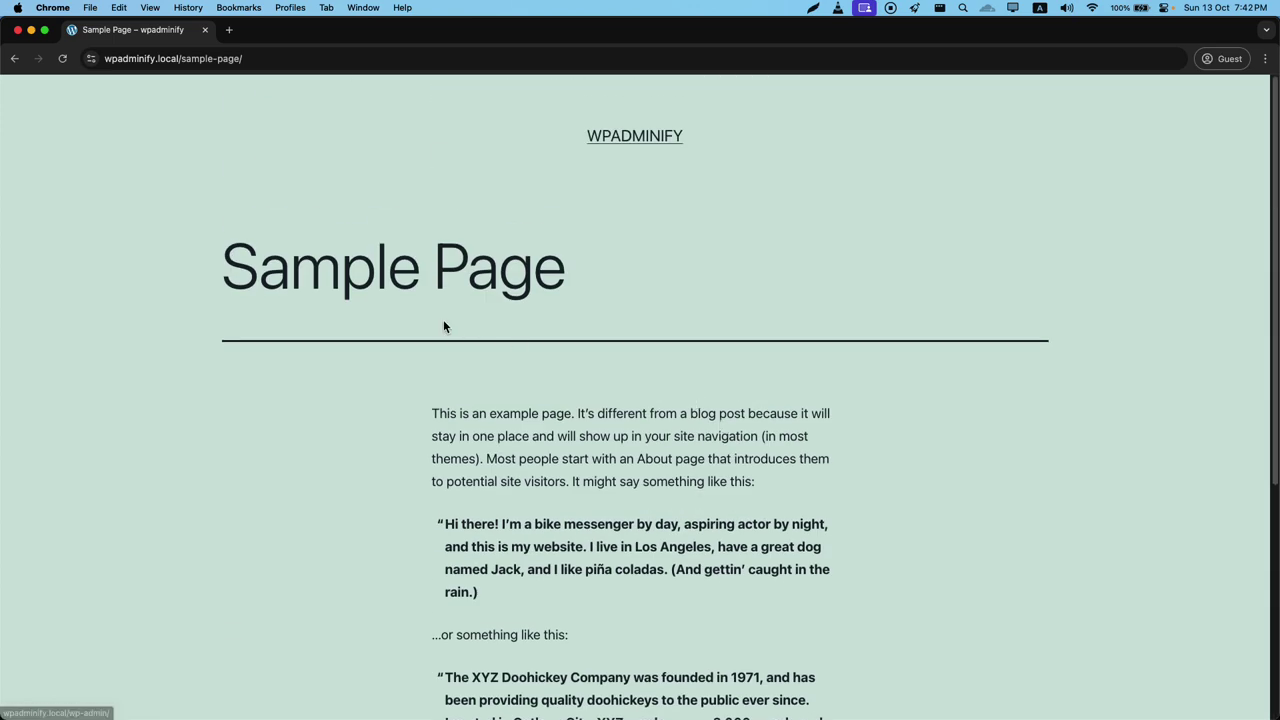
pyautogui.hotkey('ctrl', 'Up')
pyautogui.click(391, 286)
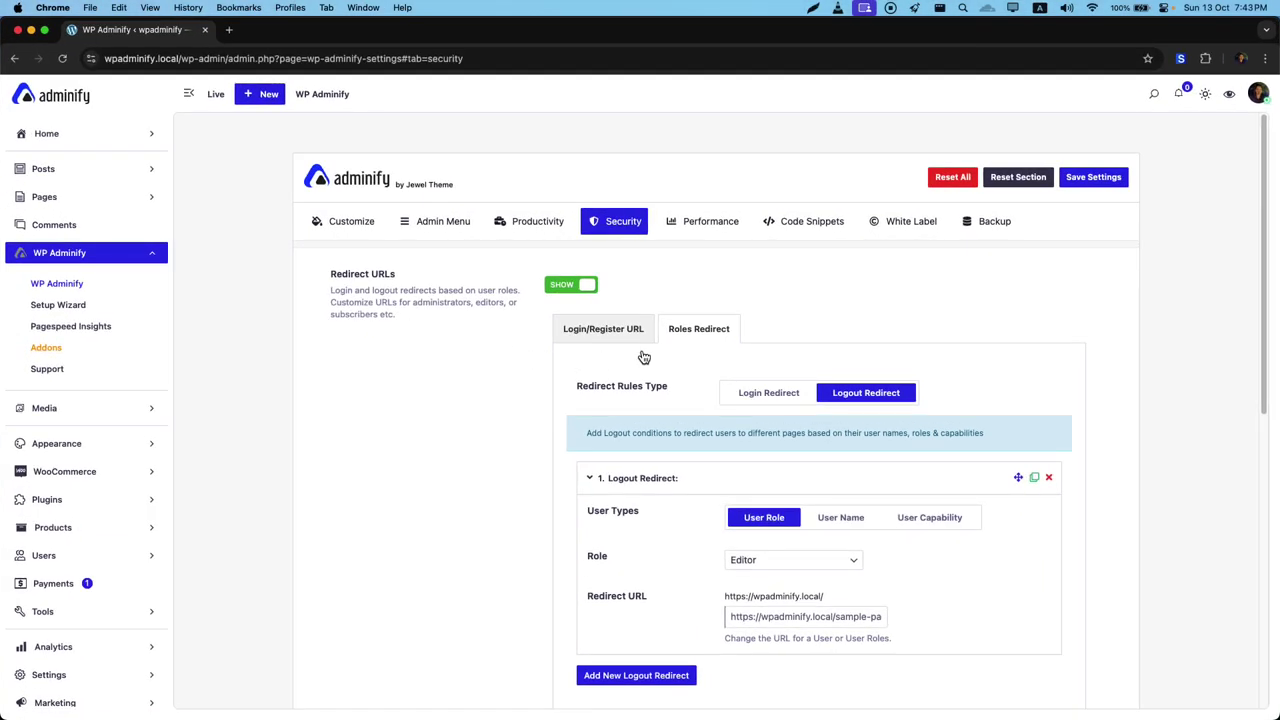
pyautogui.click(596, 331)
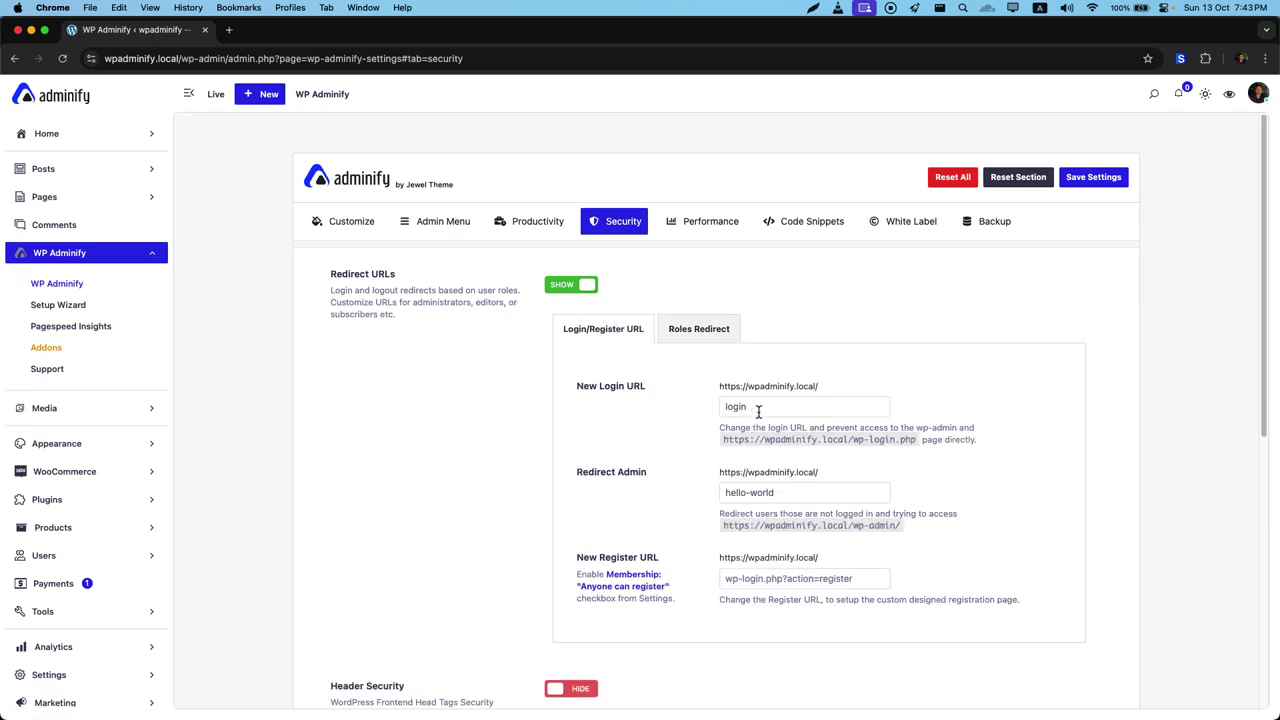
pyautogui.click(698, 331)
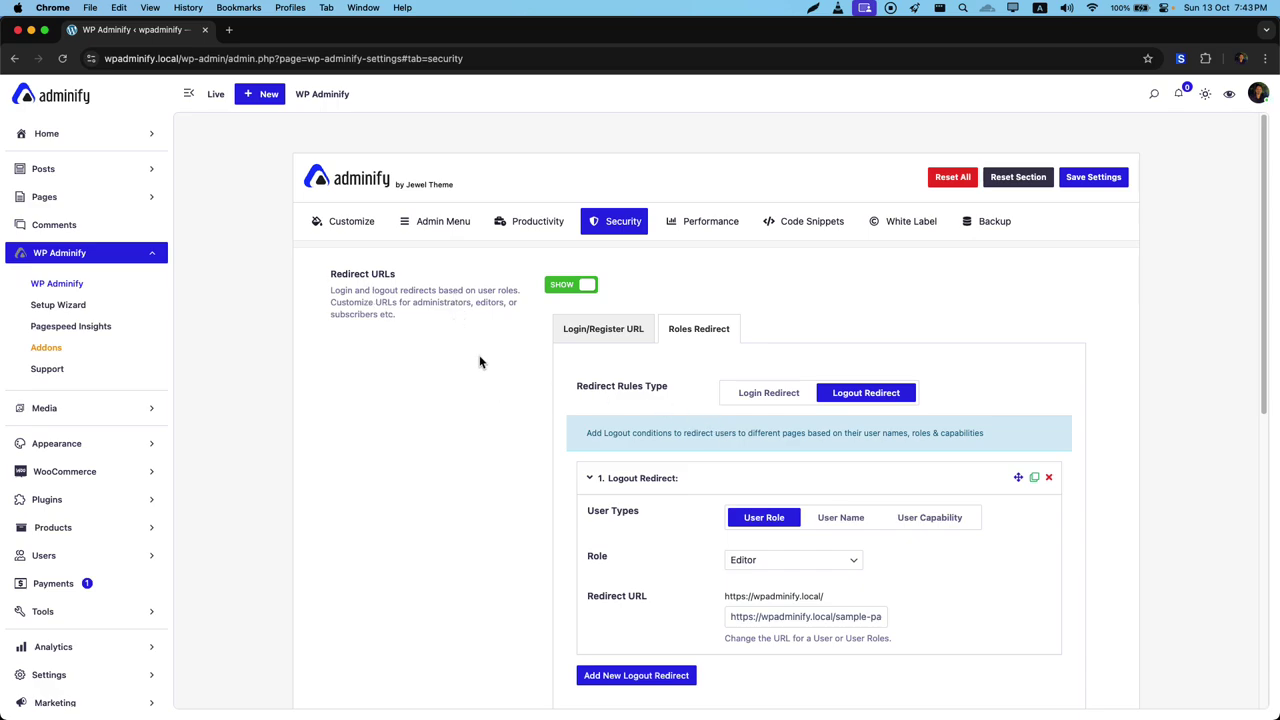
pyautogui.scroll(-2, 481, 362)
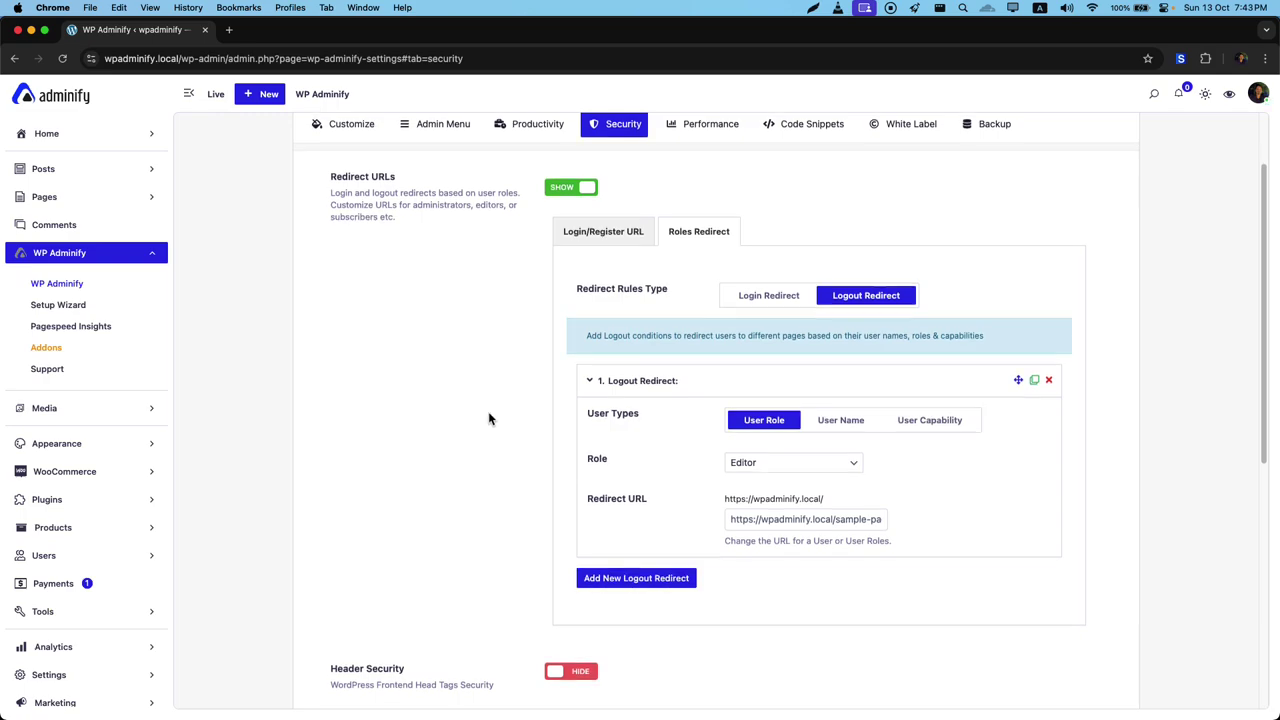
pyautogui.scroll(-10, 660, 343)
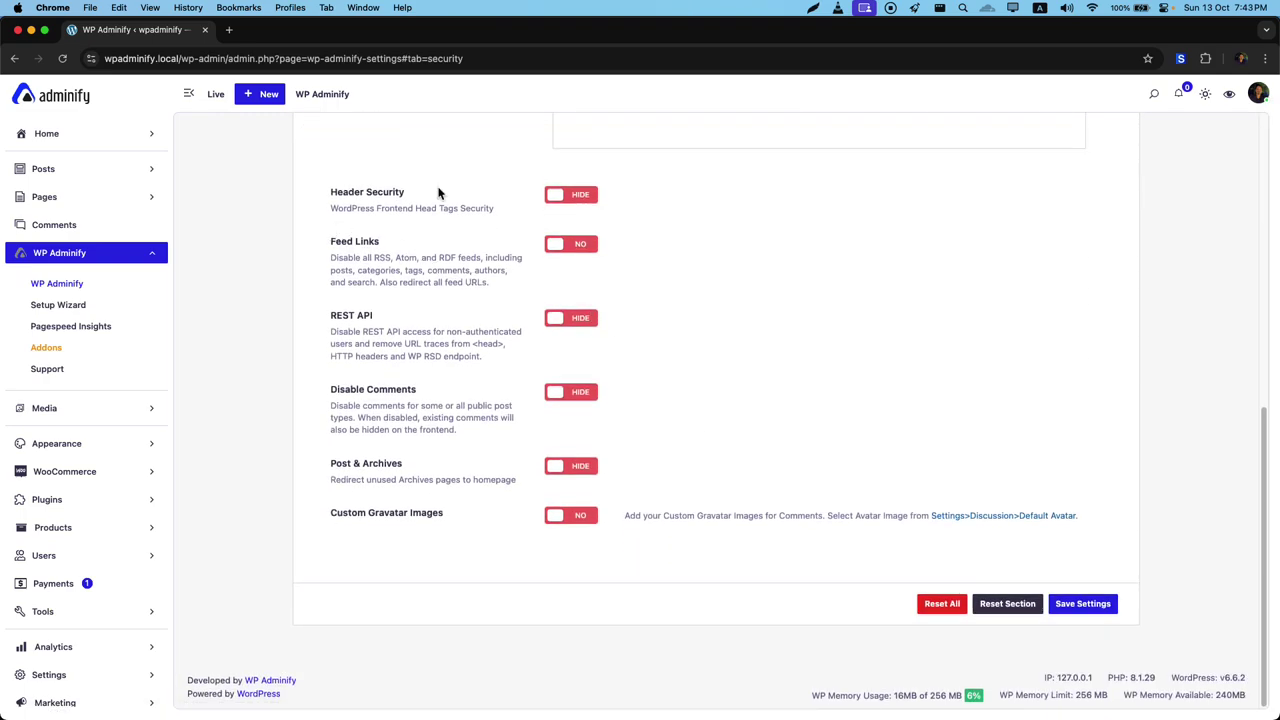